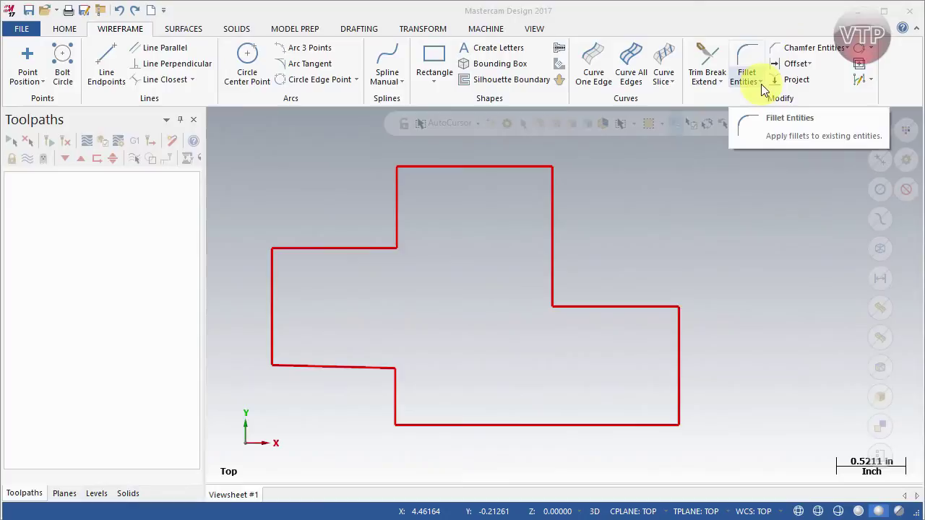
# Fillet the outline's upper-left corner using Fillet Entities with the Normal style and a 0.25 radius.
pyautogui.click(752, 56)
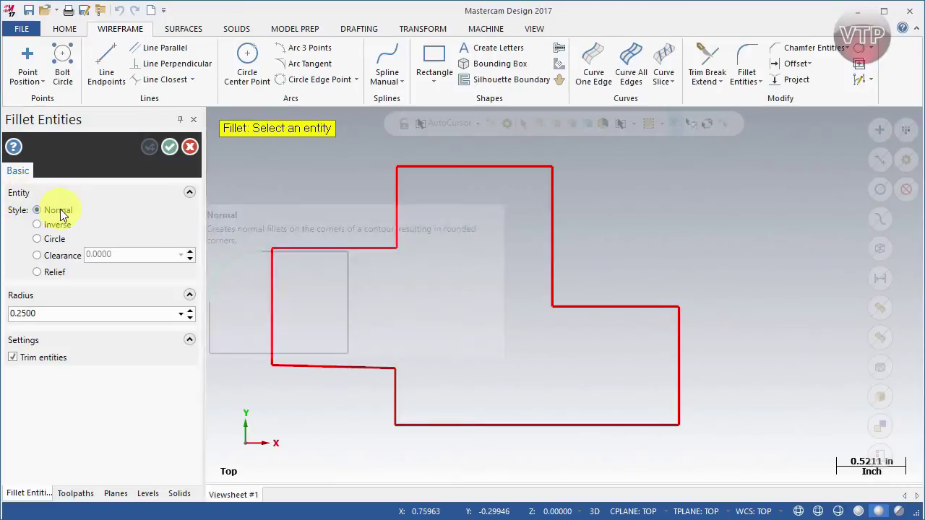
pyautogui.moveTo(58, 229)
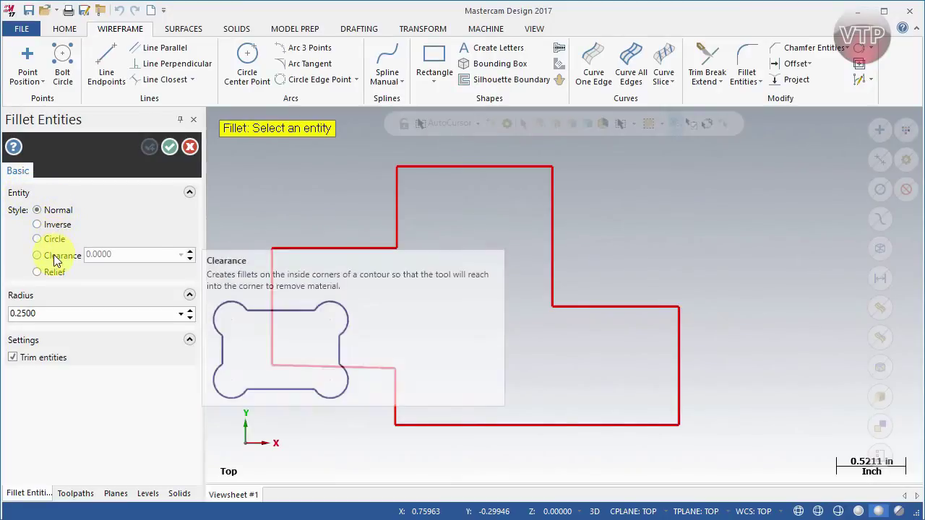
pyautogui.moveTo(56, 276)
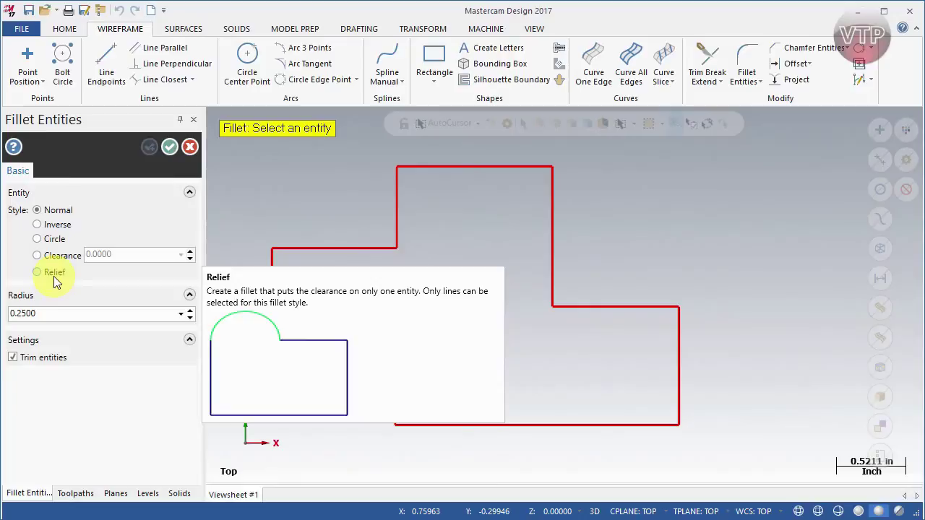
pyautogui.moveTo(62, 213)
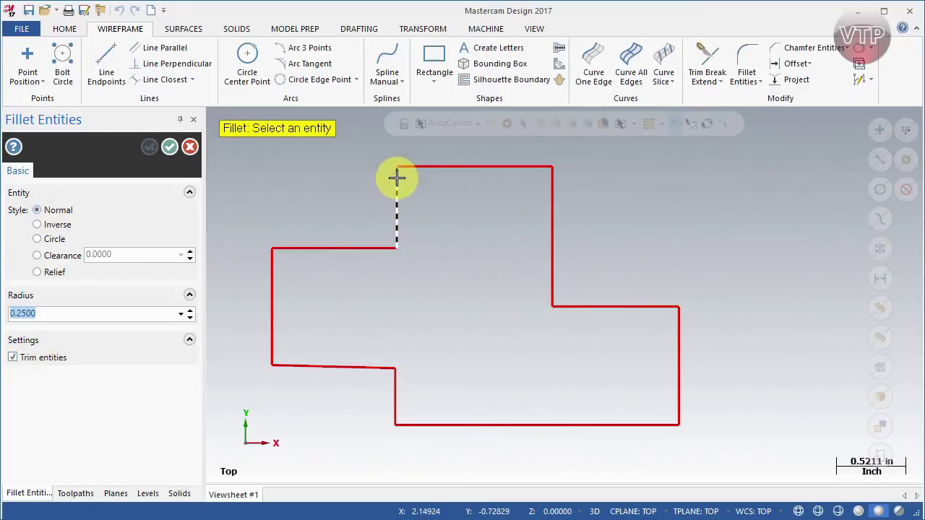
pyautogui.click(446, 169)
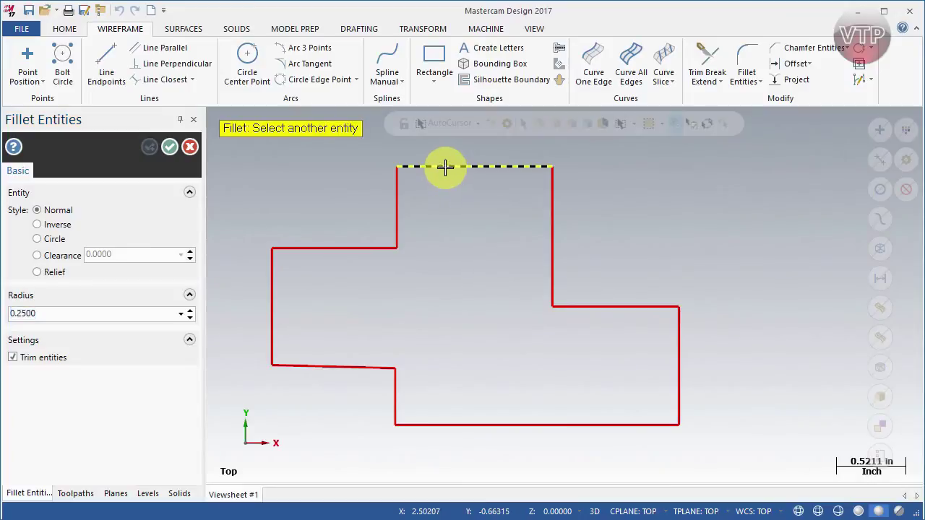
pyautogui.click(403, 193)
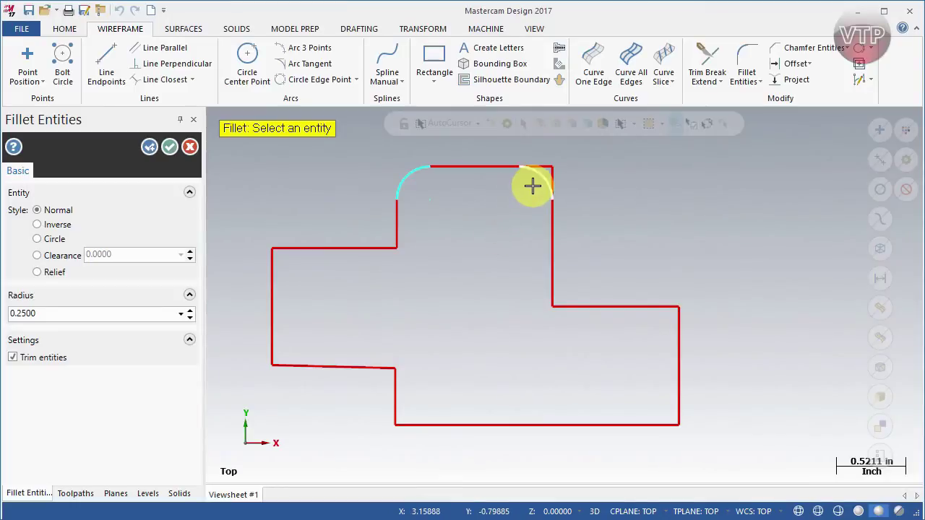
# Add 0.25 radius Normal fillets to the top section's right corner, the inner corner below it and the outline's lower-left bottom corner.
pyautogui.click(532, 187)
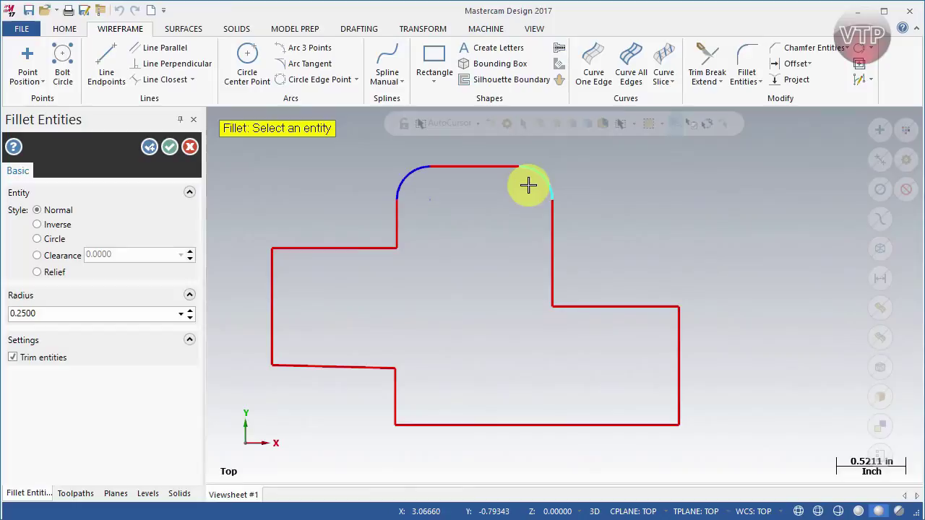
pyautogui.click(563, 293)
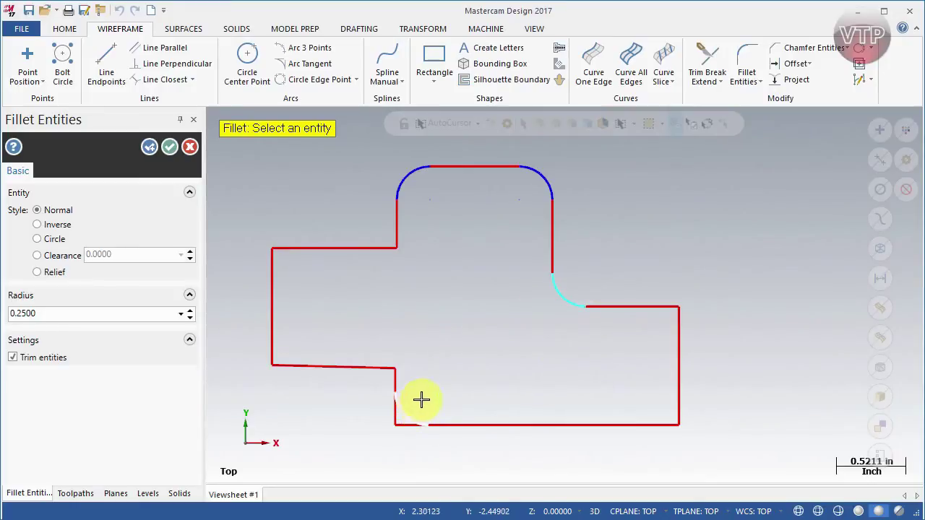
pyautogui.click(448, 420)
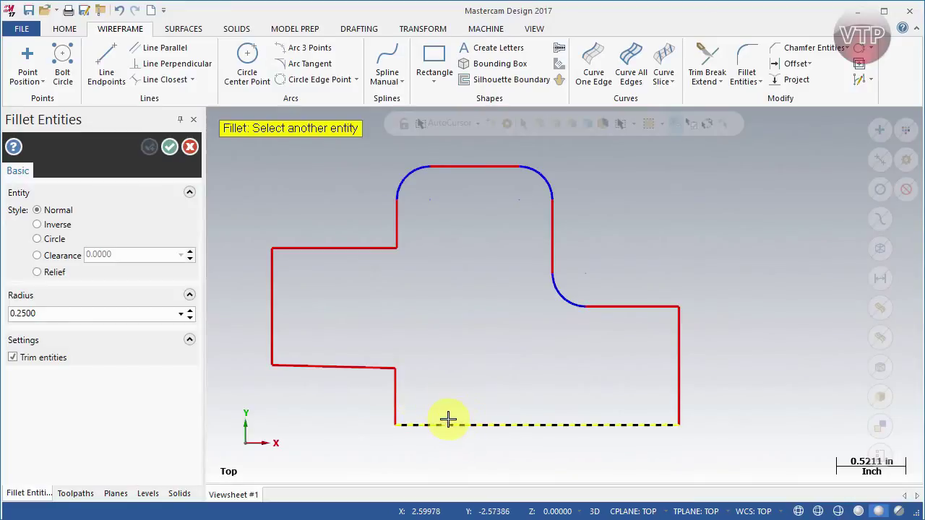
pyautogui.click(401, 398)
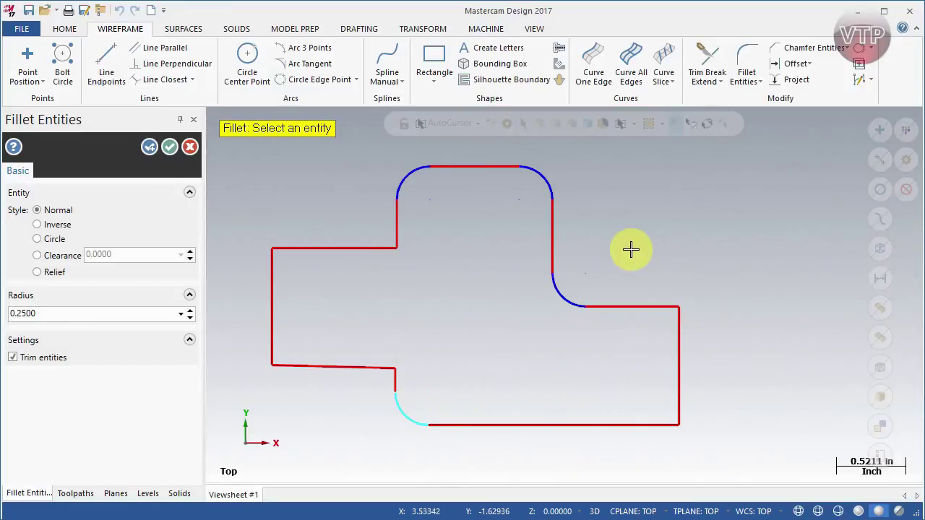
# Close the fillet command and undo all the Normal corner fillets.
pyautogui.click(191, 148)
pyautogui.hotkey('ctrl', 'z')
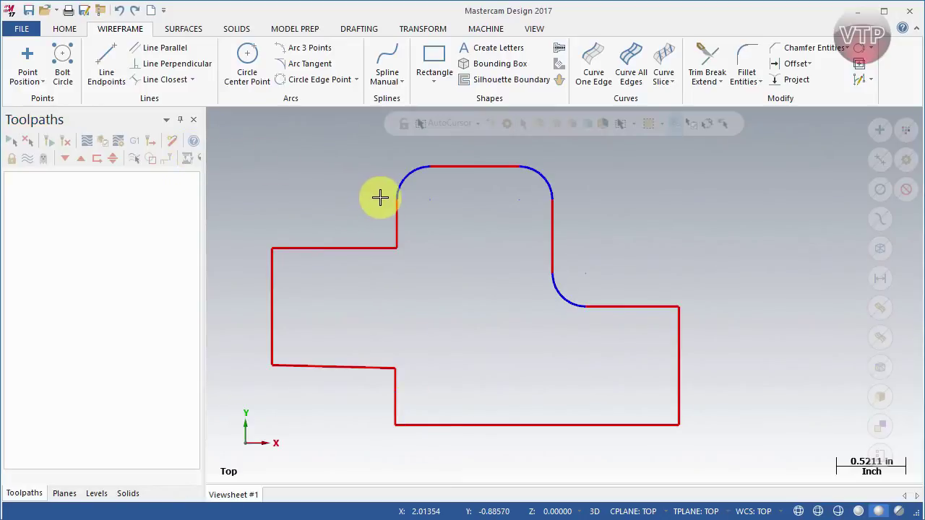
pyautogui.hotkey('ctrl', 'z')
pyautogui.hotkey('ctrl', 'z')
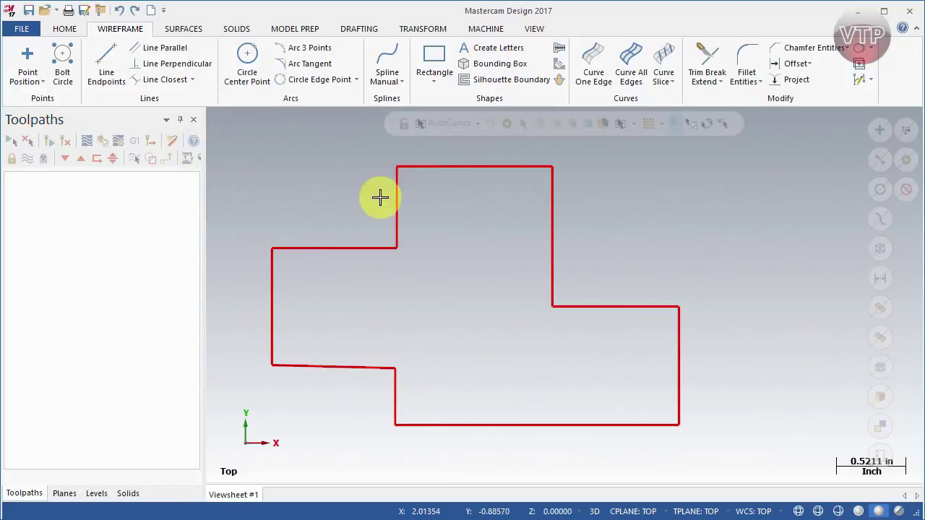
# Apply Inverse fillets with a 0.25 radius to the top section's left corner, the right inner corner and the lower-left bottom corner.
pyautogui.click(750, 65)
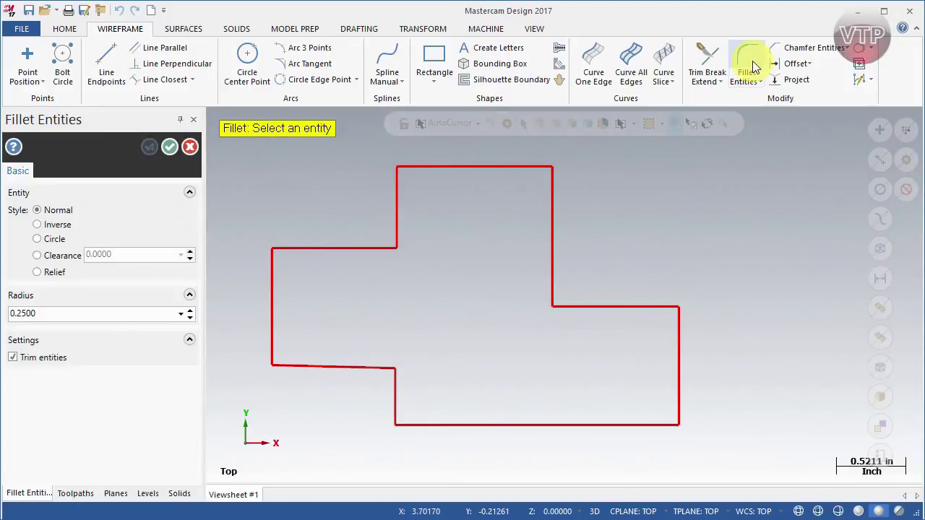
pyautogui.click(52, 225)
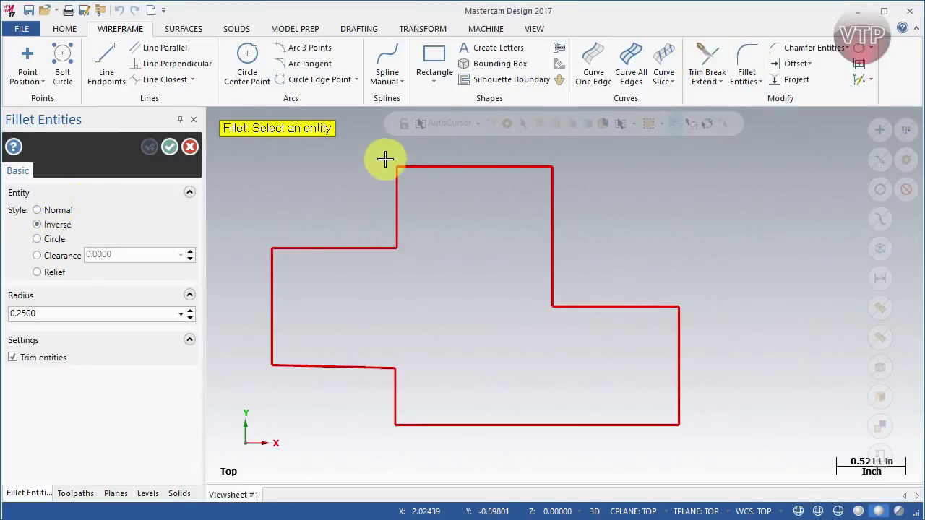
pyautogui.click(413, 181)
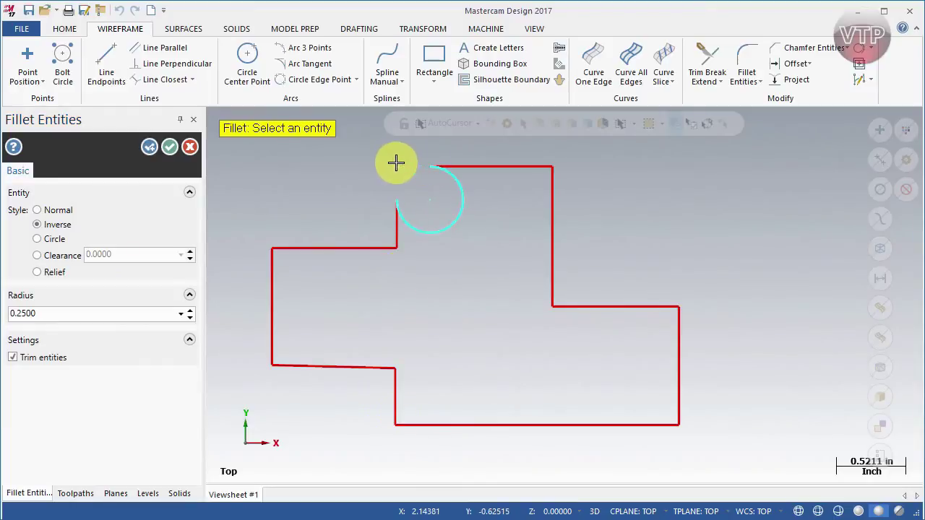
pyautogui.click(566, 293)
pyautogui.click(408, 412)
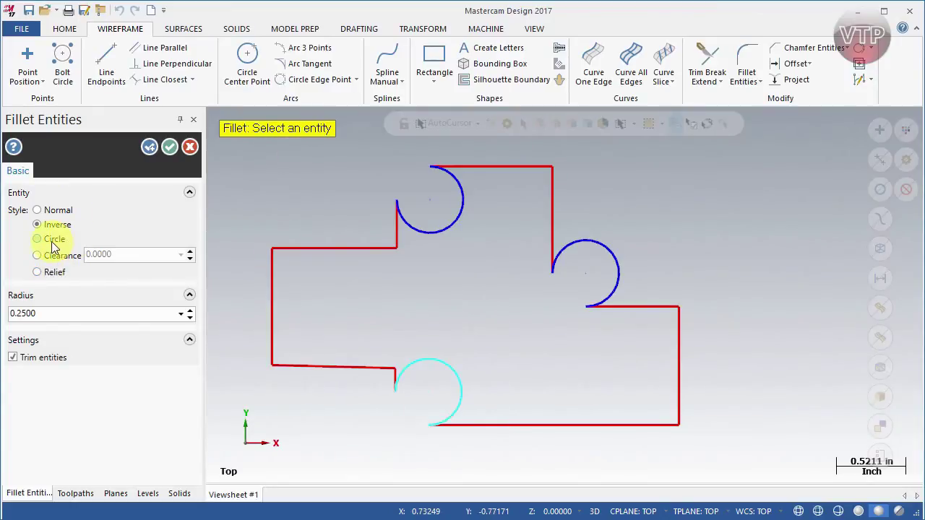
# Preview the Circle, Clearance and Relief styles on the bottom corner fillet, ending with the Normal style.
pyautogui.click(51, 241)
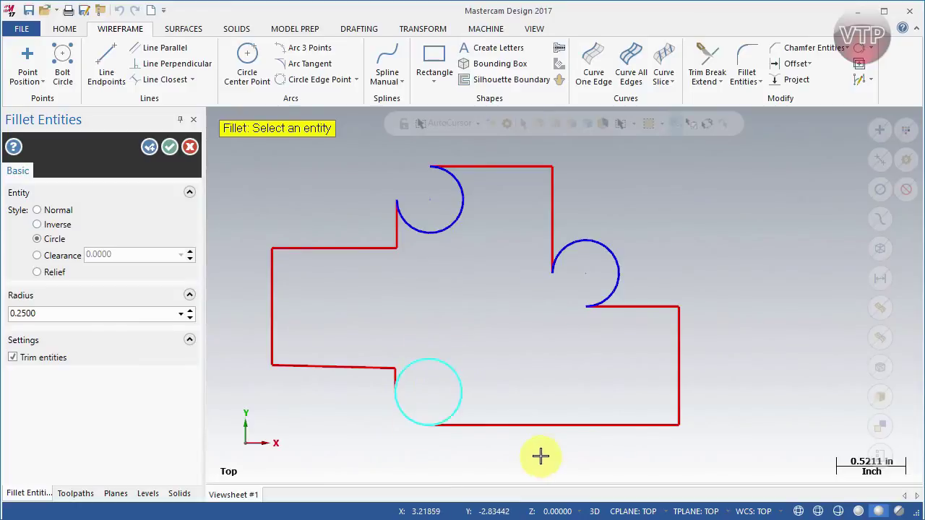
pyautogui.click(405, 225)
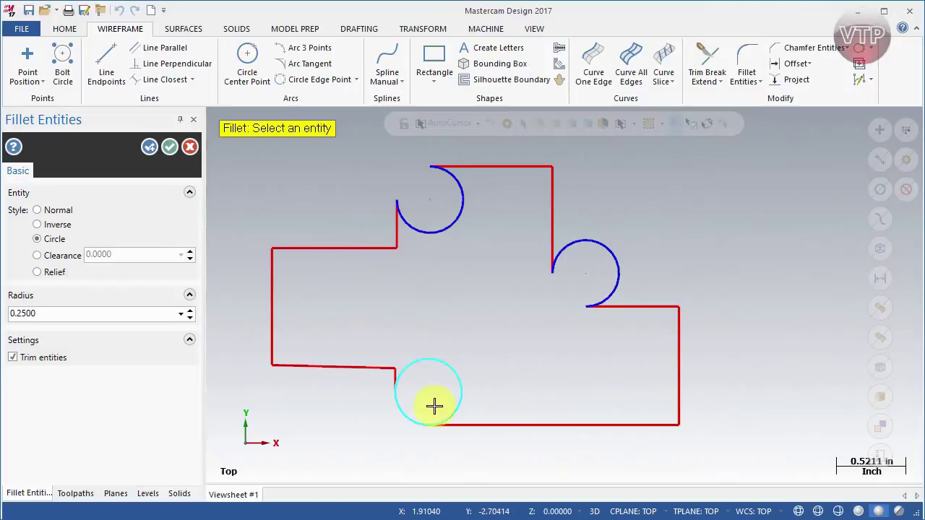
pyautogui.click(54, 257)
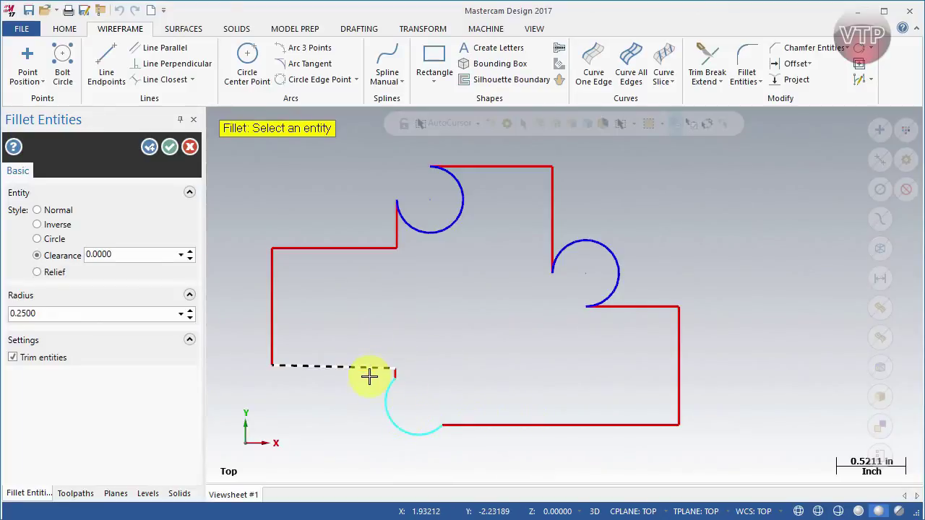
pyautogui.click(38, 272)
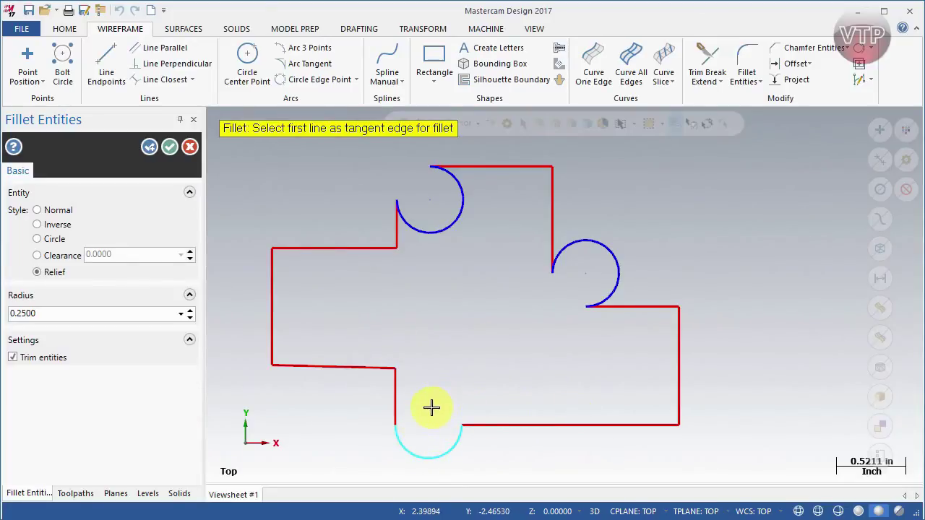
pyautogui.click(62, 211)
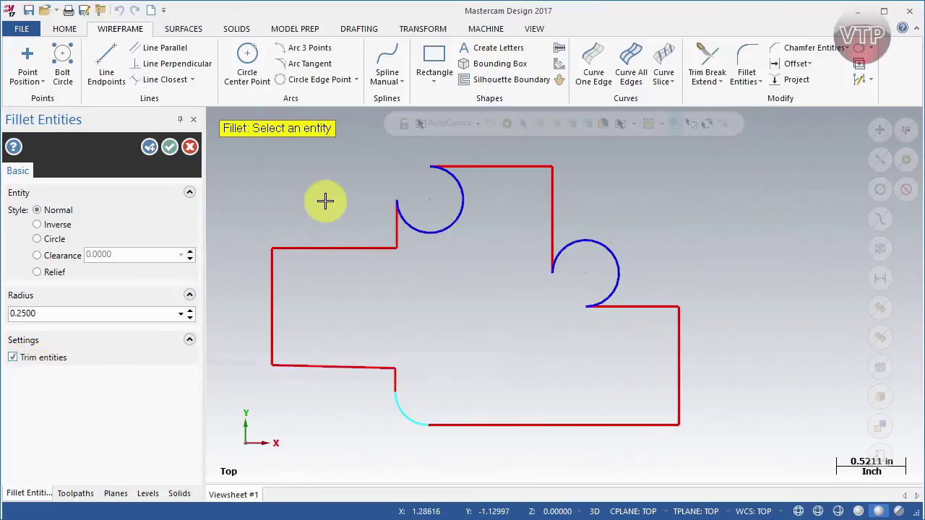
# Turn entity trimming off for the bottom corner fillet to compare the result, and re-enable it.
pyautogui.click(396, 220)
pyautogui.click(13, 357)
pyautogui.click(391, 416)
pyautogui.click(391, 419)
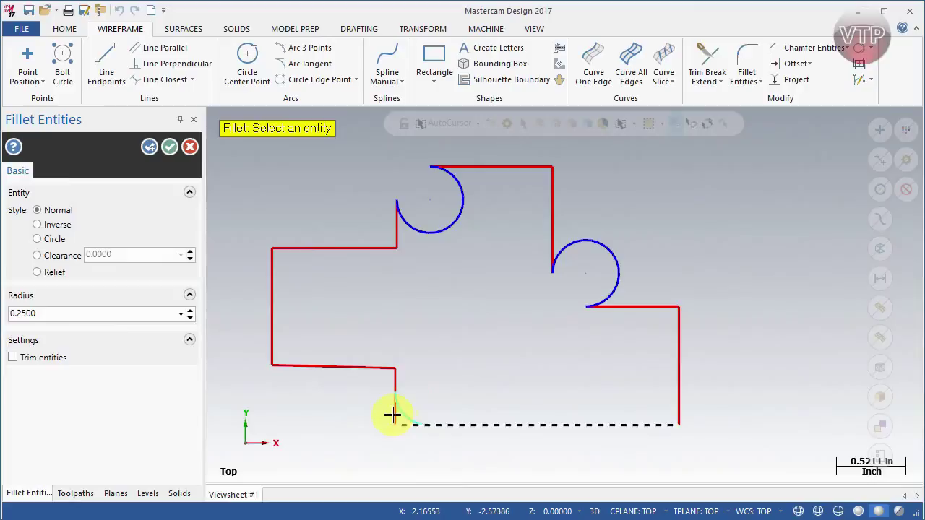
pyautogui.click(404, 435)
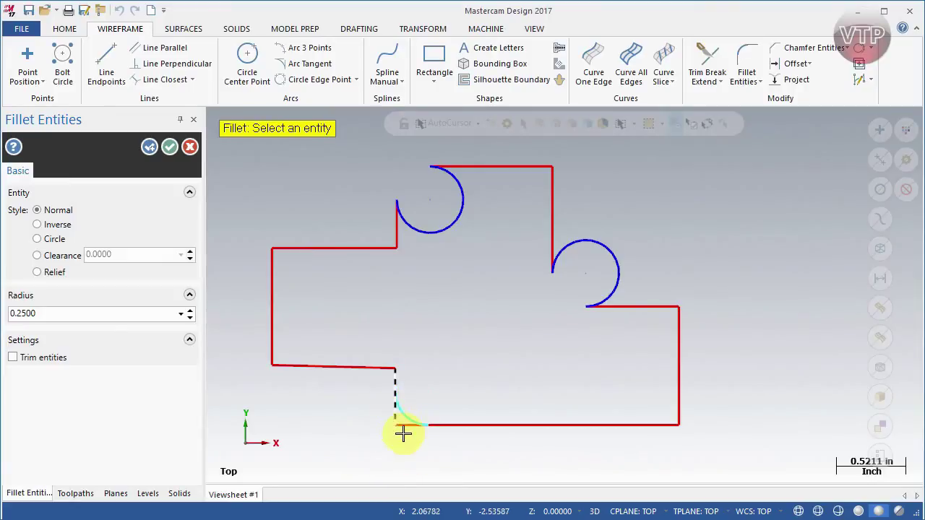
pyautogui.click(398, 424)
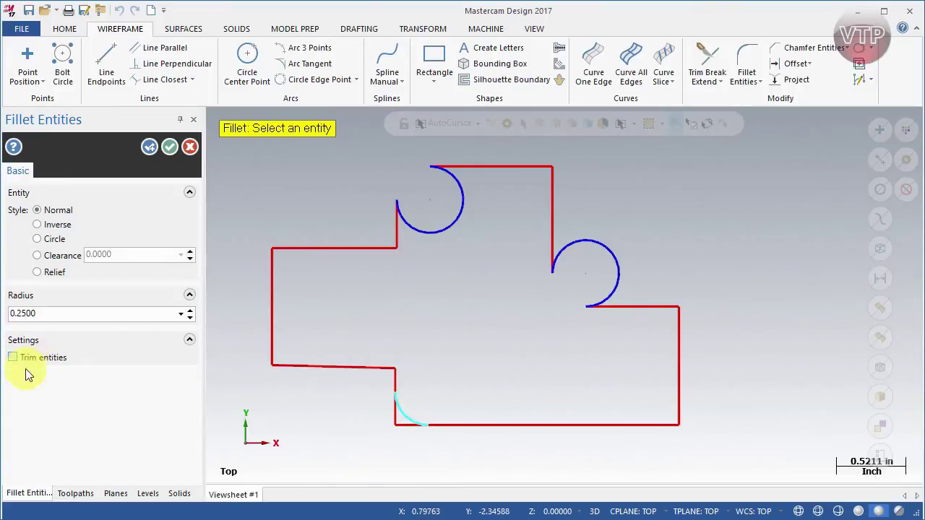
pyautogui.click(398, 423)
pyautogui.click(395, 417)
pyautogui.click(55, 361)
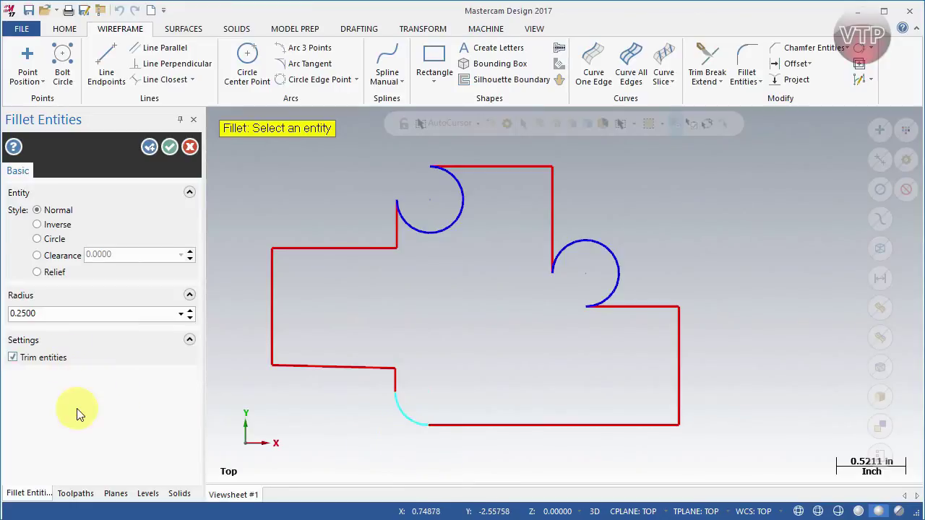
pyautogui.click(415, 432)
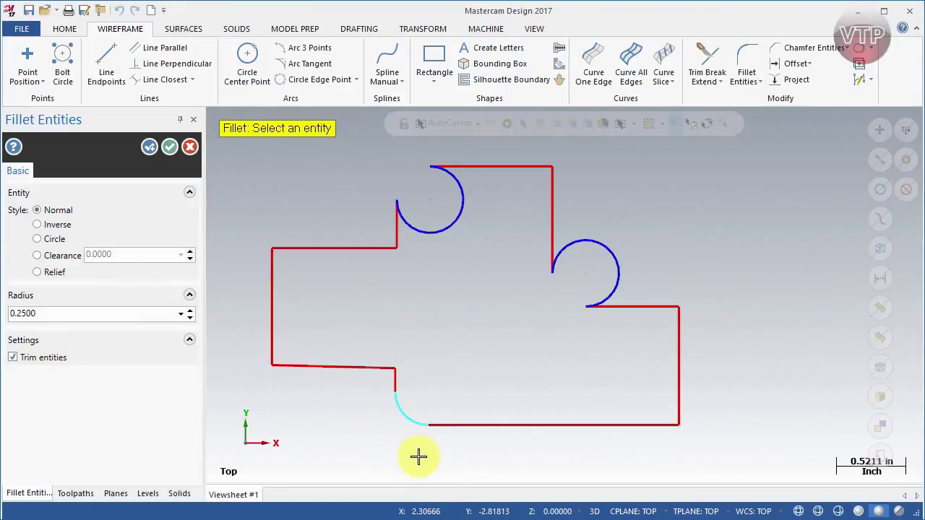
# Exit Fillet Entities and undo the two Inverse fillets and the Normal fillet.
pyautogui.click(190, 148)
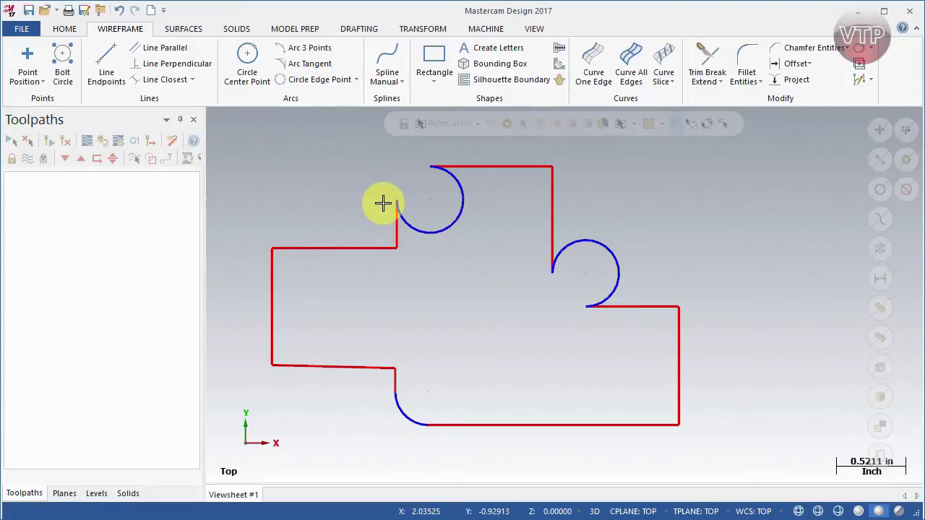
pyautogui.hotkey('ctrl', 'z')
pyautogui.hotkey('ctrl', 'z')
pyautogui.hotkey('ctrl', 'z')
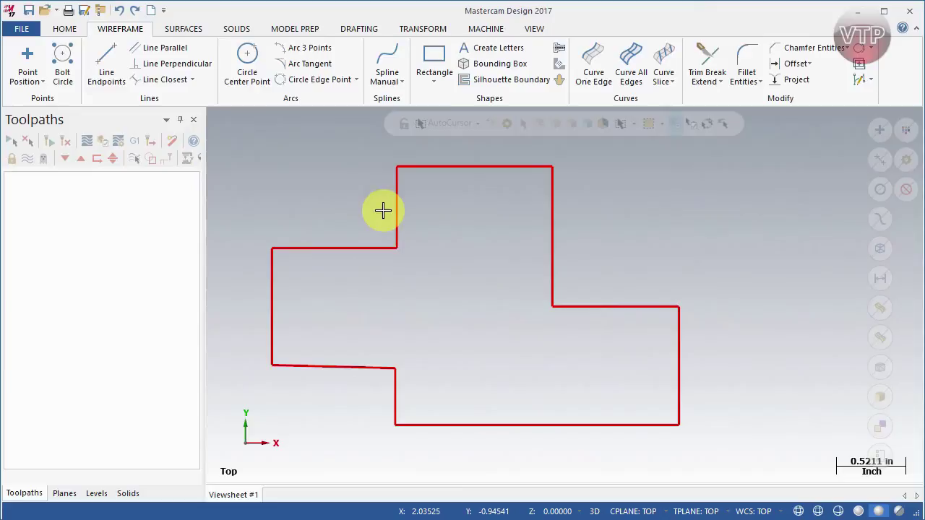
# Start Fillet Chains and select the entire closed outline as the chain to fillet.
pyautogui.click(758, 81)
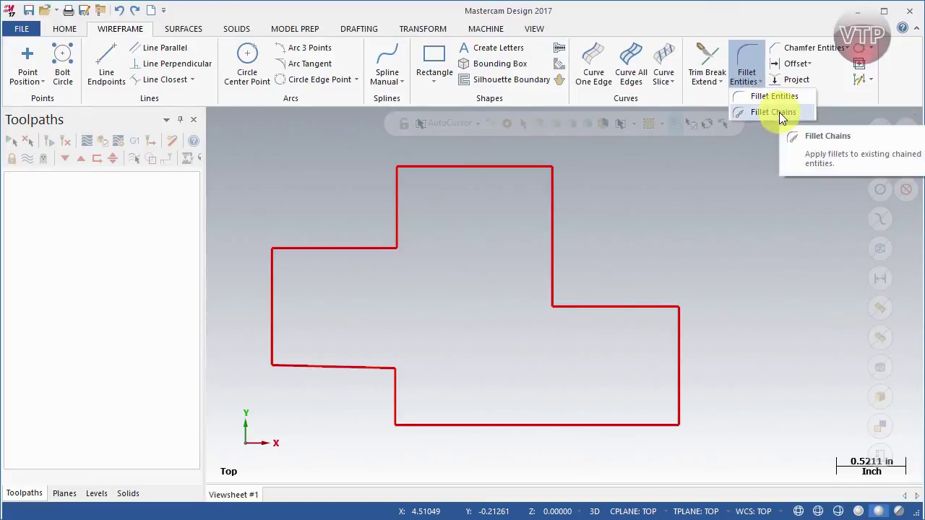
pyautogui.click(778, 112)
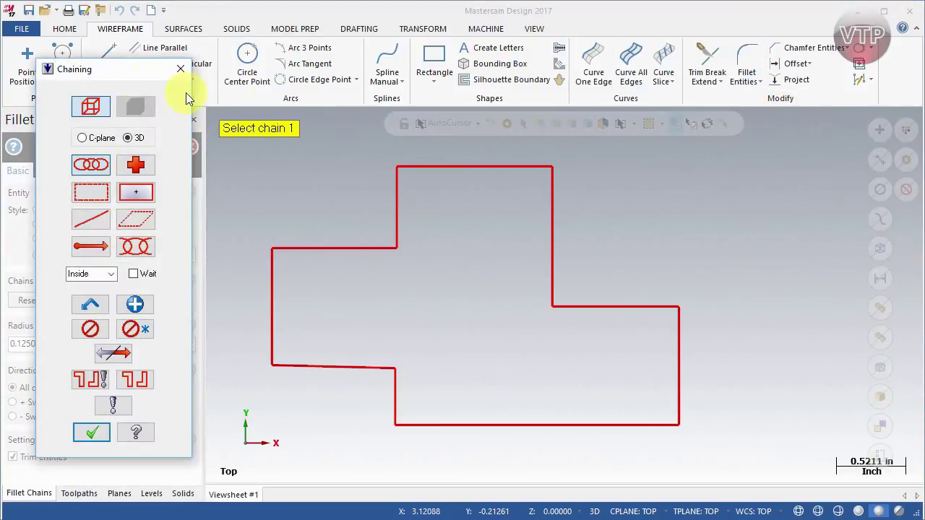
pyautogui.moveTo(120, 77); pyautogui.dragTo(123, 83)
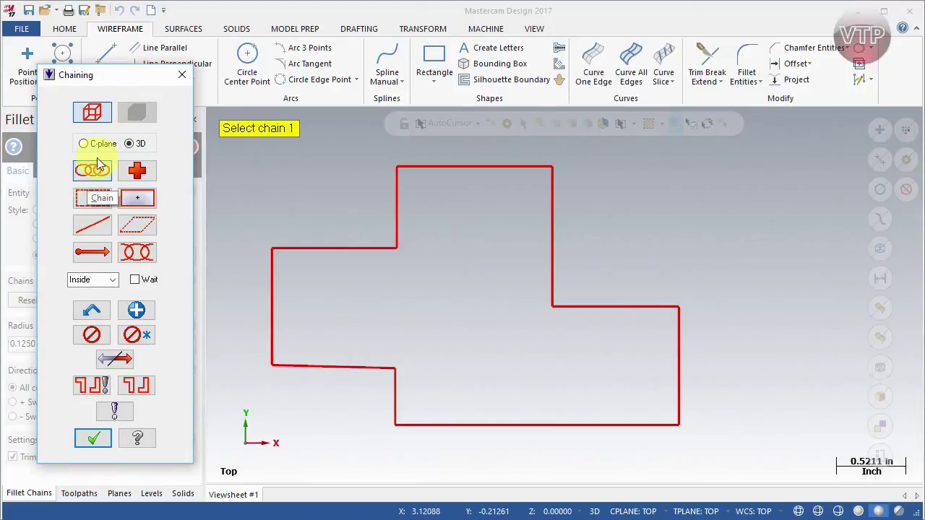
pyautogui.click(299, 248)
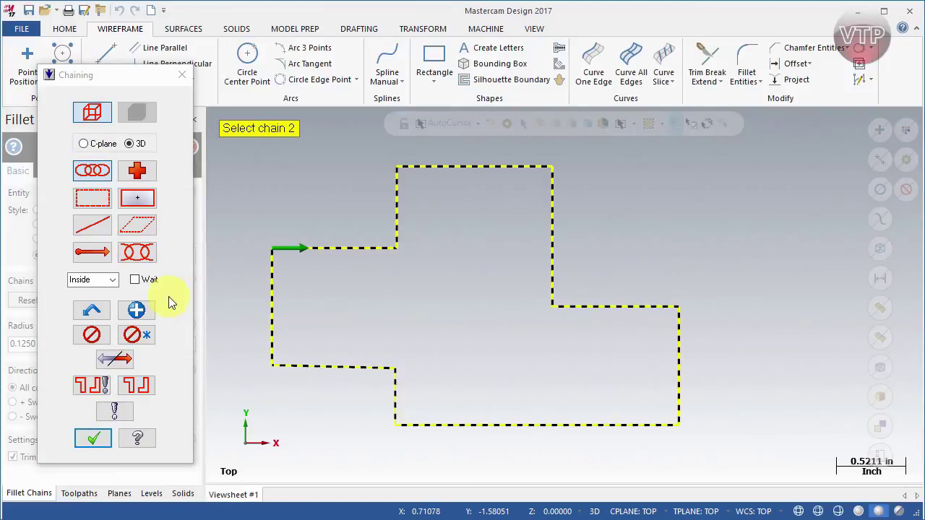
pyautogui.click(93, 438)
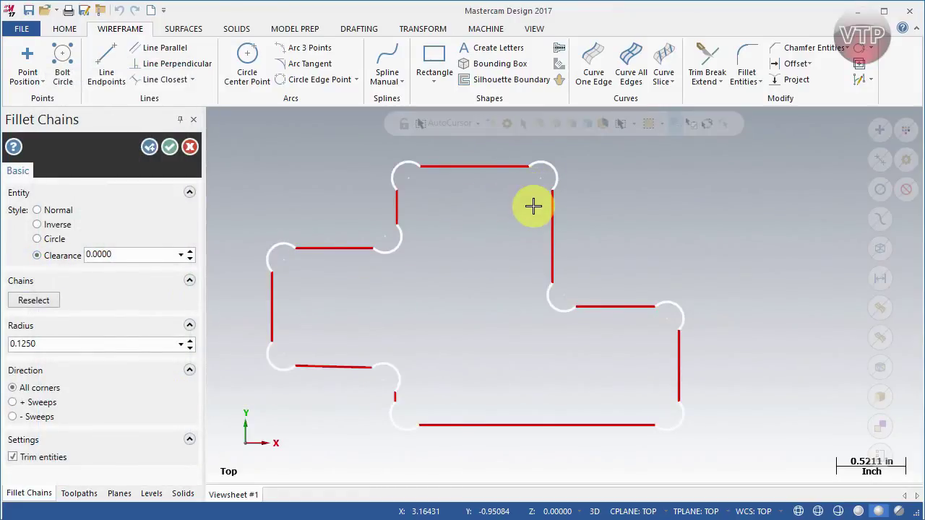
# Set the chain fillets to the Normal style and limit their direction to + Sweeps.
pyautogui.click(59, 212)
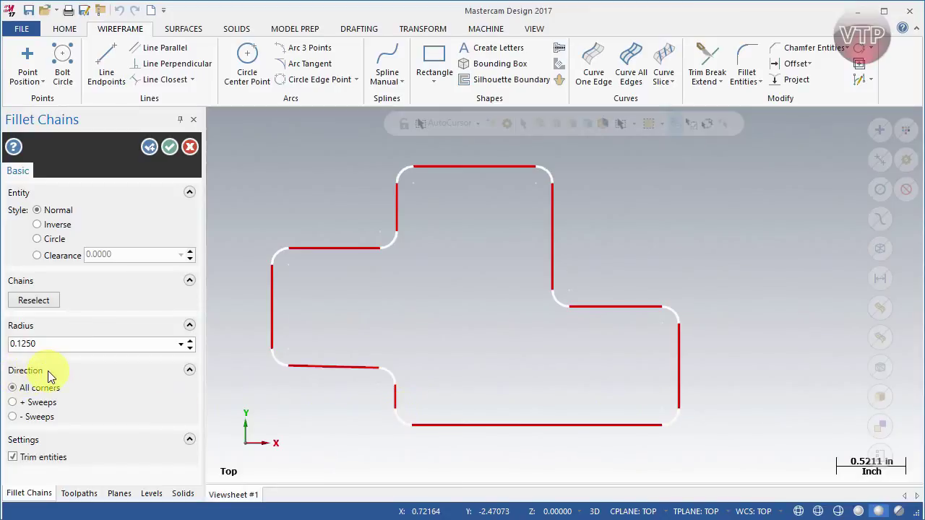
pyautogui.click(35, 403)
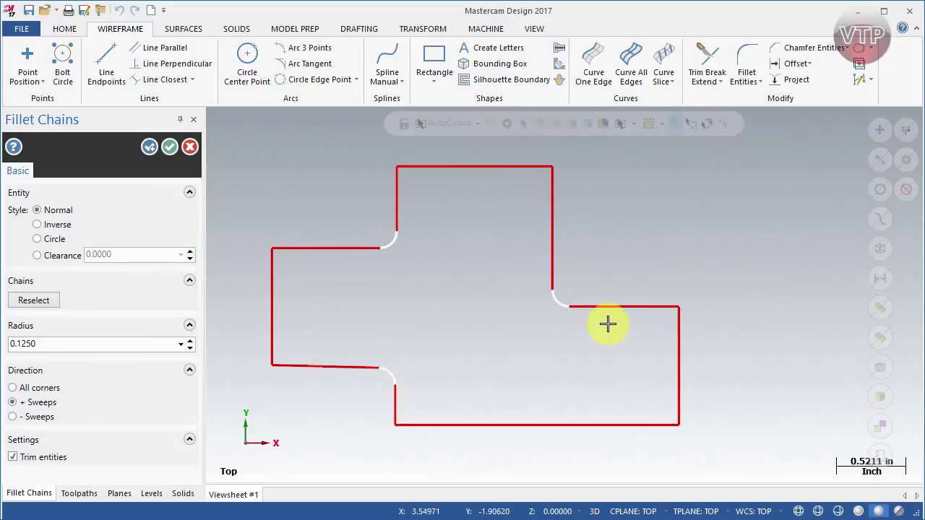
# Preview the chain fillets with the - Sweeps direction, set it to All corners, and toggle entity trimming off and on.
pyautogui.click(30, 417)
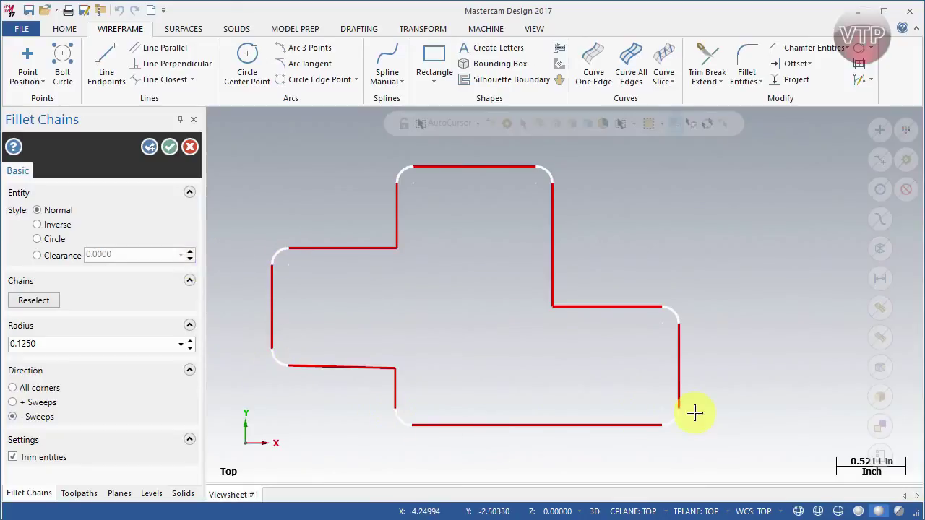
pyautogui.click(52, 393)
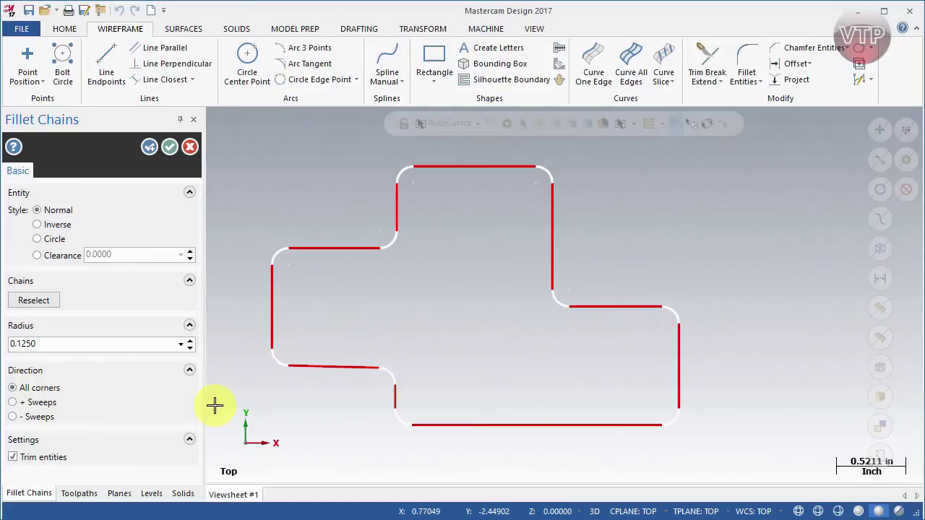
pyautogui.click(13, 459)
pyautogui.click(13, 457)
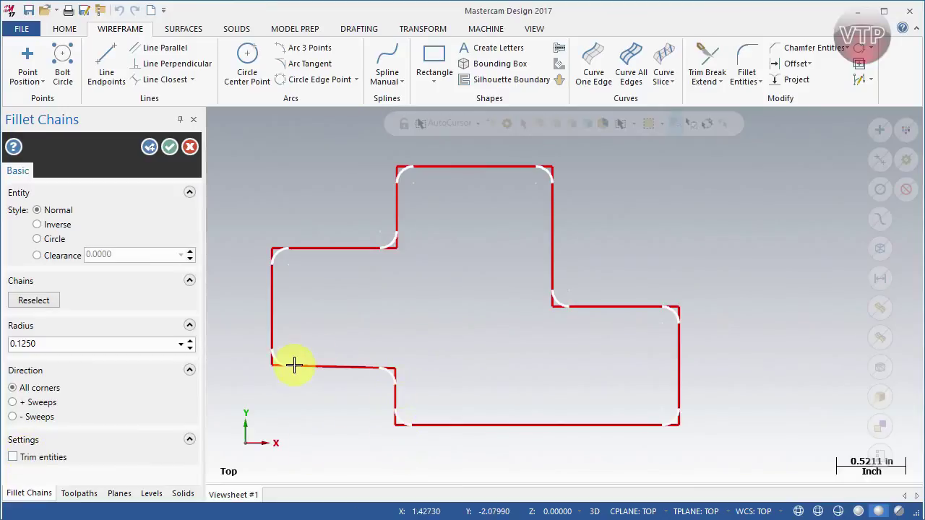
pyautogui.click(37, 459)
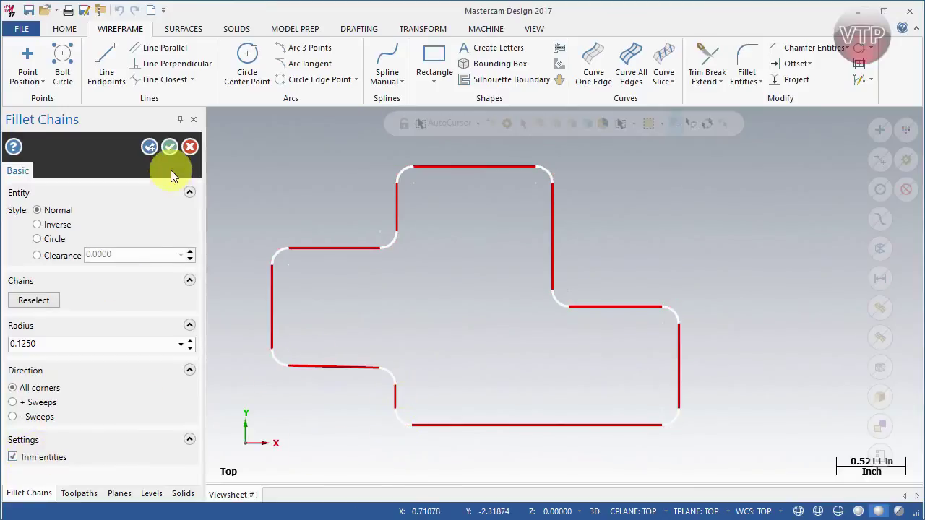
# Apply the chain fillets to all corners of the outline and undo them.
pyautogui.click(191, 149)
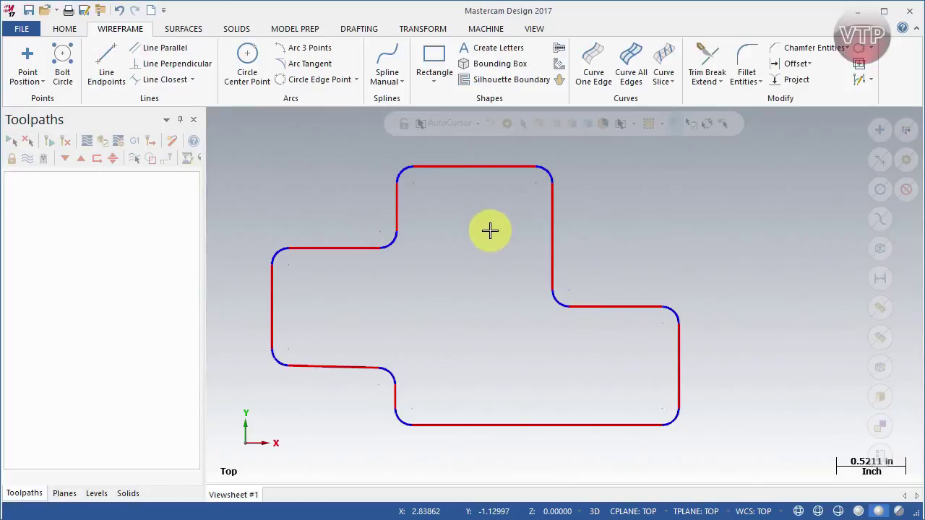
pyautogui.hotkey('ctrl', 'z')
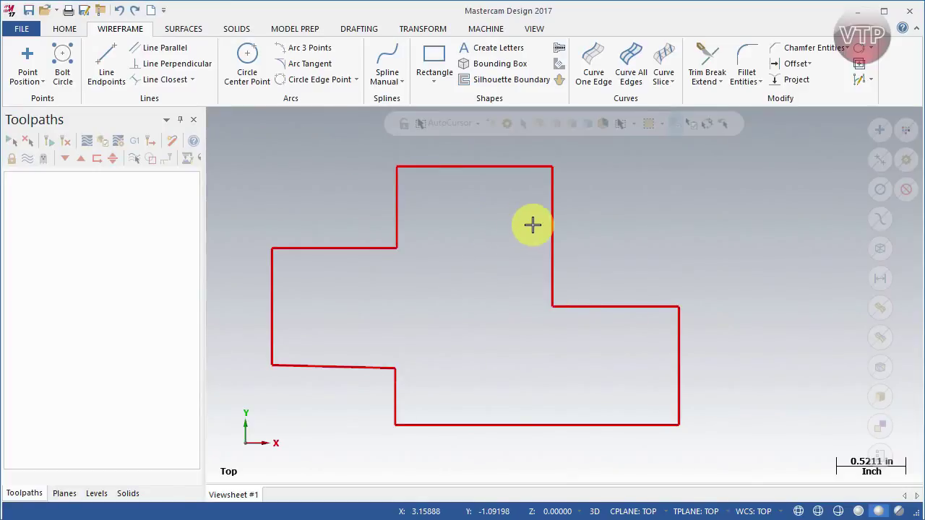
# Chamfer the upper-left corner of the outline's tall top section using Chamfer Entities with the 1 Distance style at 0.25.
pyautogui.click(826, 50)
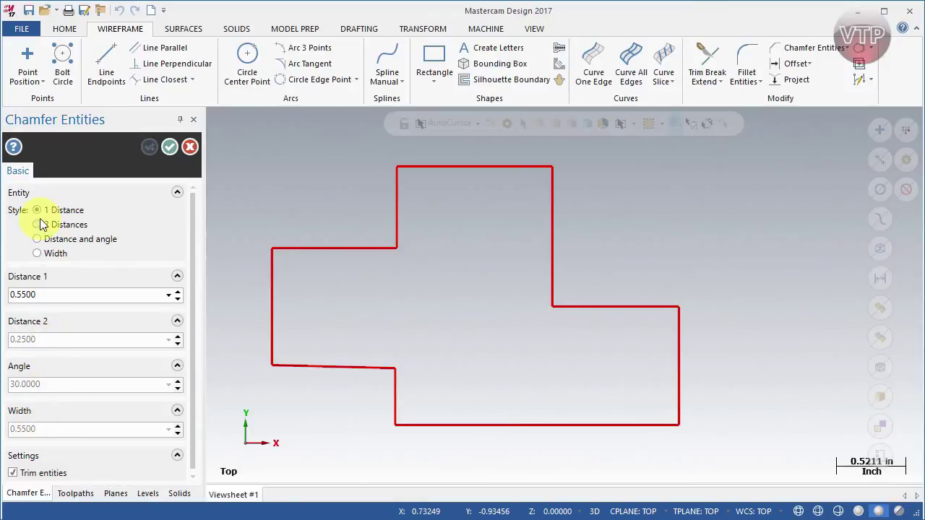
pyautogui.press('BackSpace')
pyautogui.write('.25')
pyautogui.press('Return')
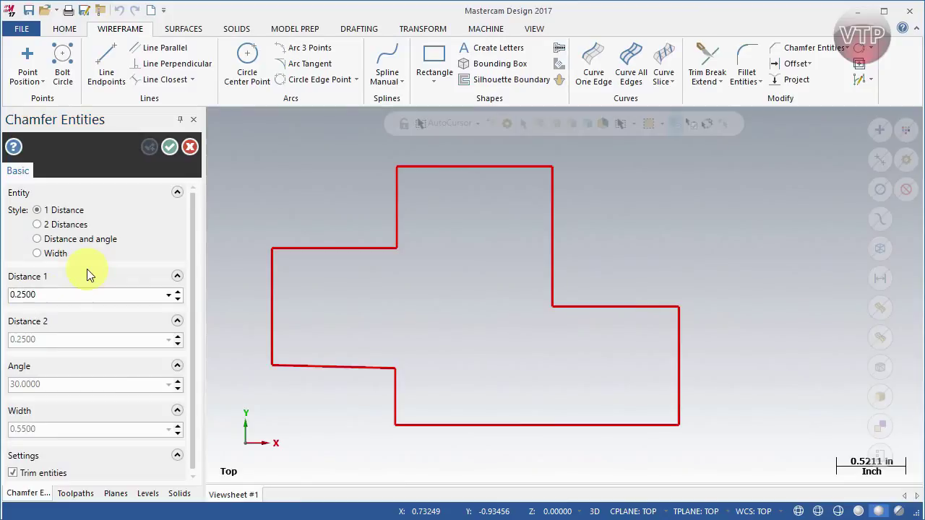
pyautogui.click(418, 189)
pyautogui.click(394, 208)
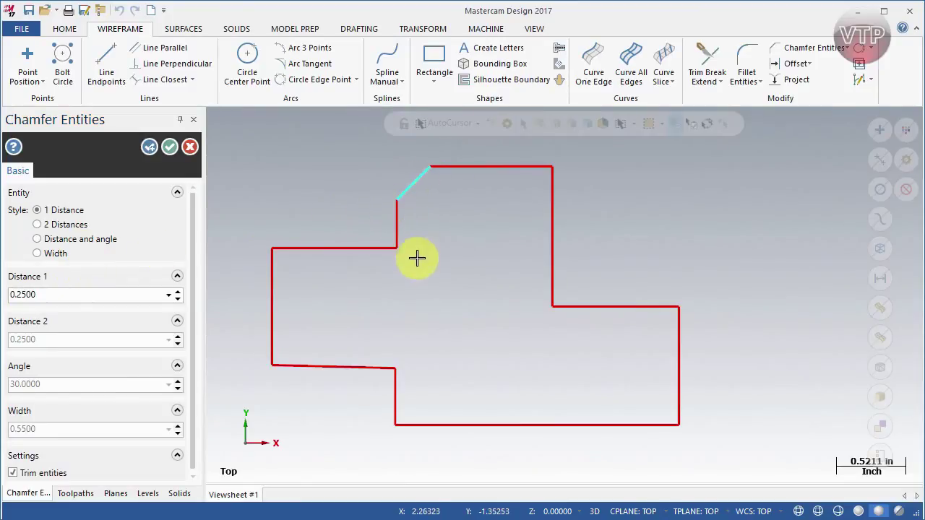
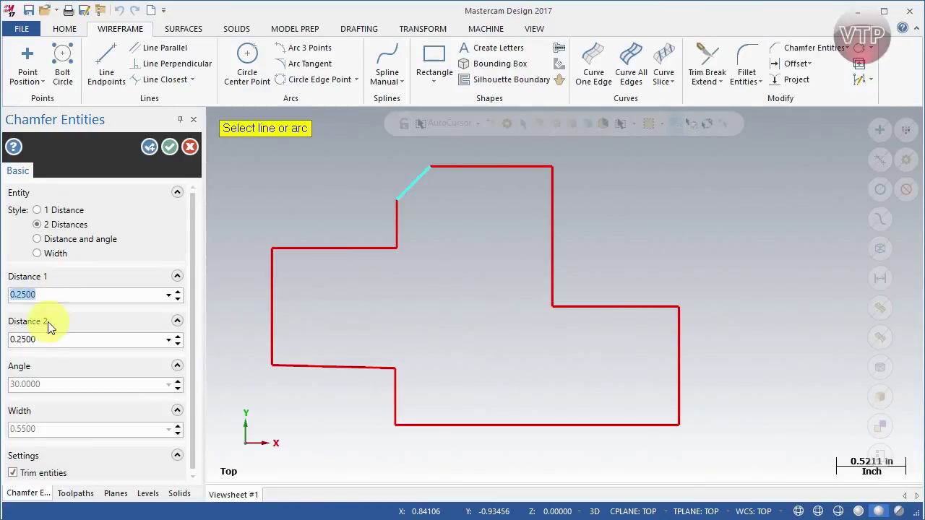
# Switch the corner chamfer to the 2 Distances style and set Distance 2 to 0.5.
pyautogui.click(46, 339)
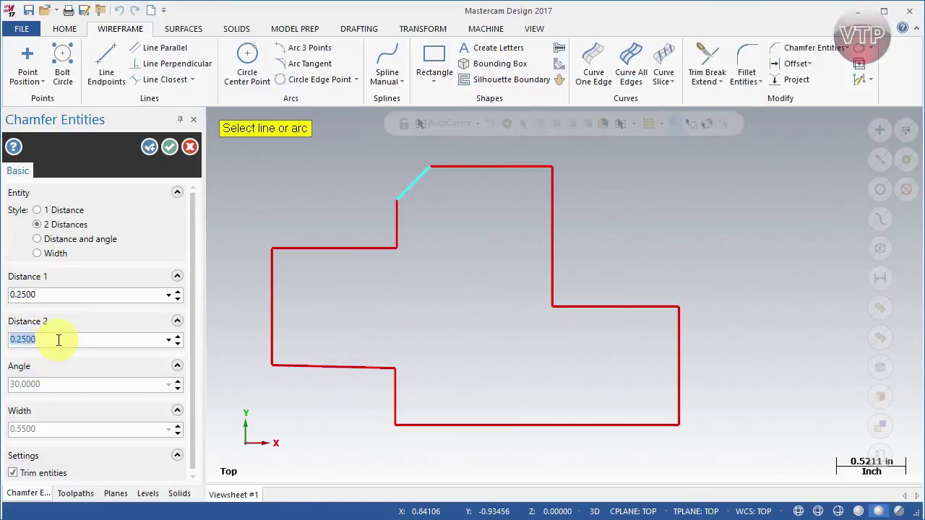
pyautogui.write('.5')
pyautogui.press('Return')
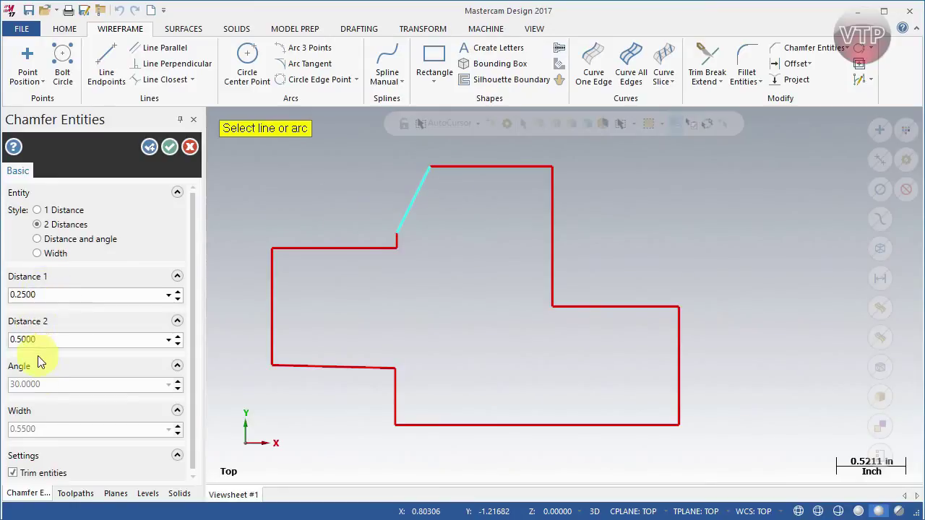
# Switch the corner chamfer to the Distance and angle style and adjust its angle to 50.
pyautogui.click(36, 240)
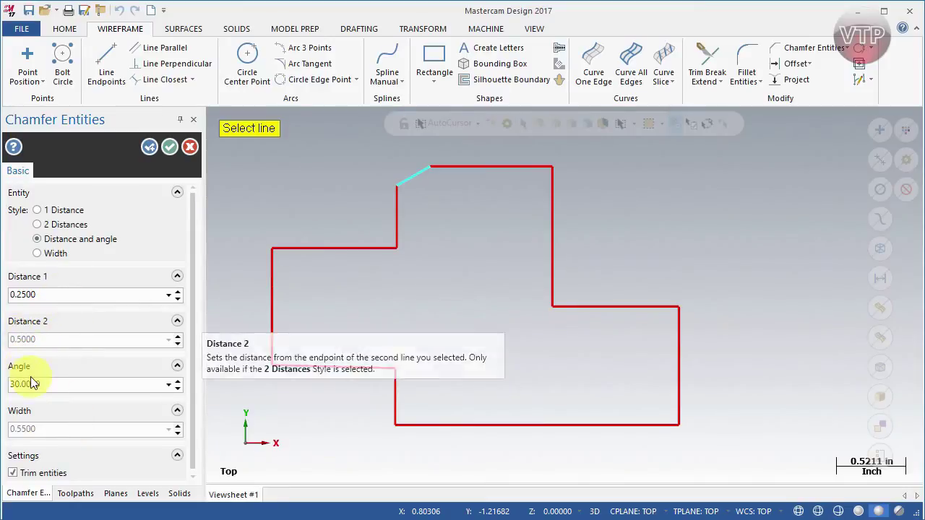
pyautogui.scroll(12, 179, 382)
pyautogui.scroll(11, 180, 382)
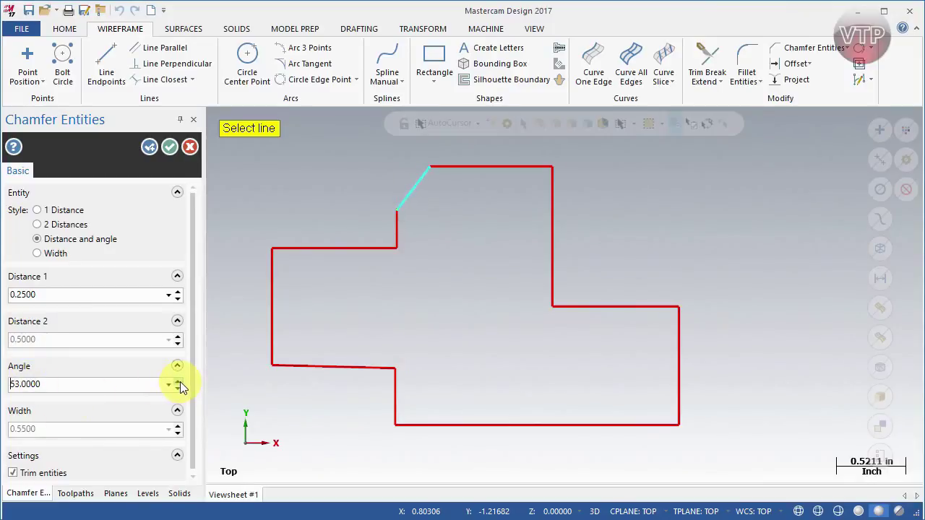
pyautogui.scroll(6, 178, 385)
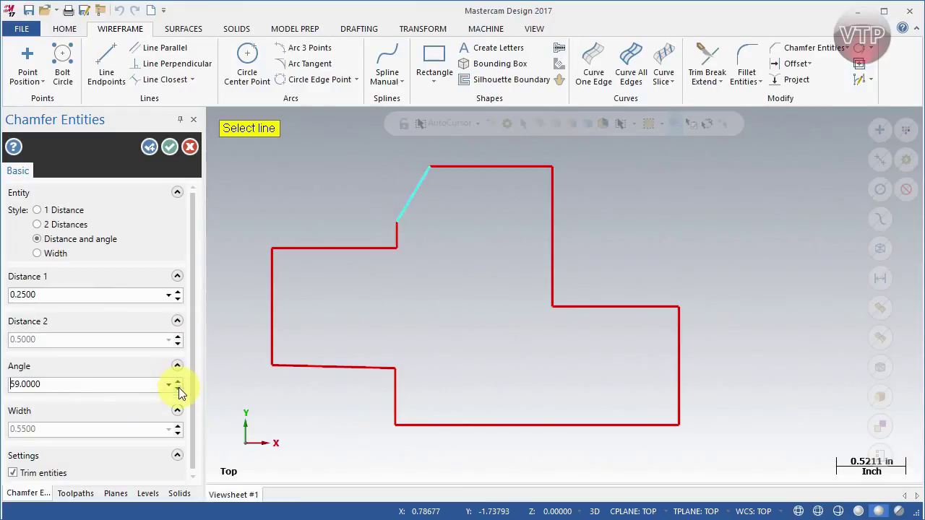
pyautogui.scroll(-8, 178, 387)
pyautogui.click(178, 388)
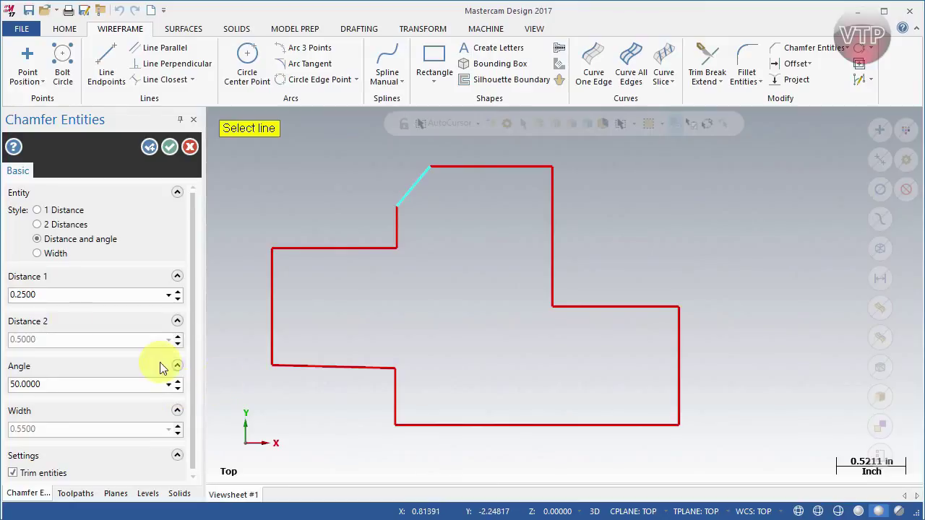
# Set the corner chamfer's Distance 1 to 0.1 and its angle to 45.
pyautogui.click(29, 302)
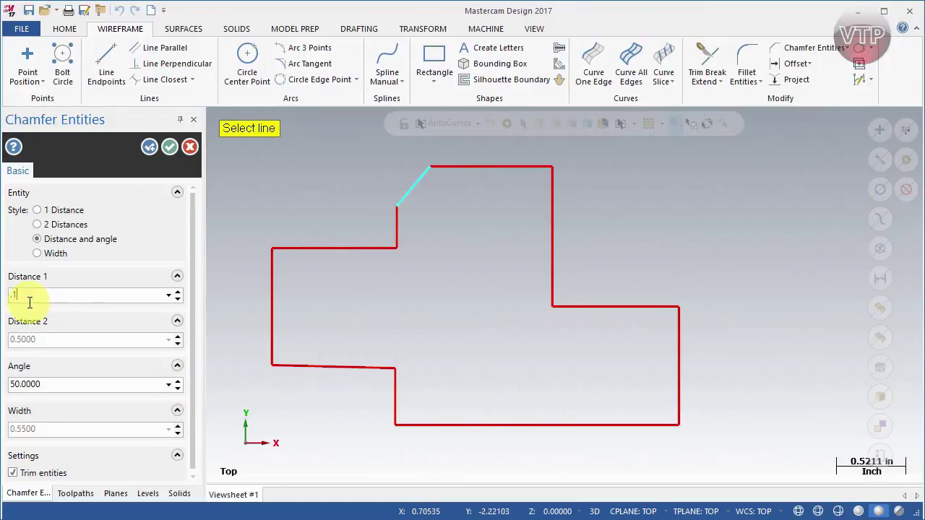
pyautogui.click(78, 384)
pyautogui.write('45')
pyautogui.press('Return')
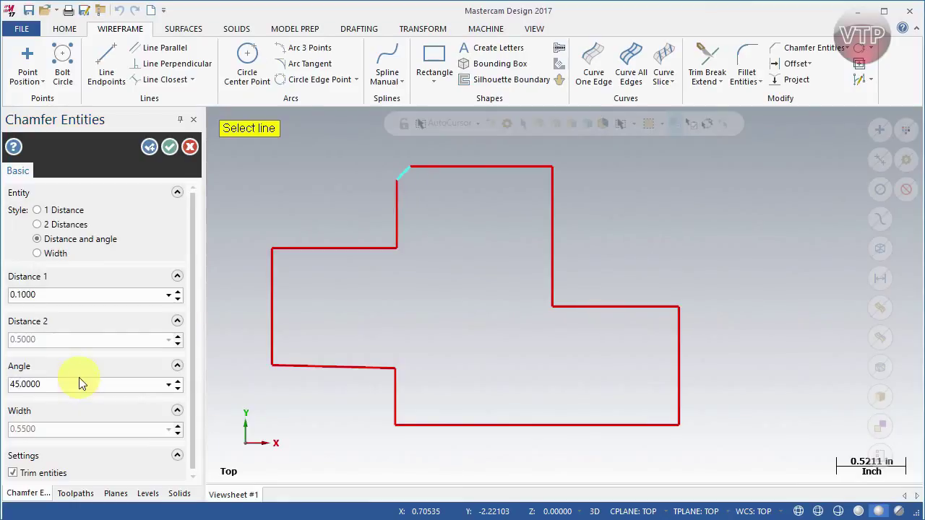
pyautogui.click(393, 180)
pyautogui.click(397, 166)
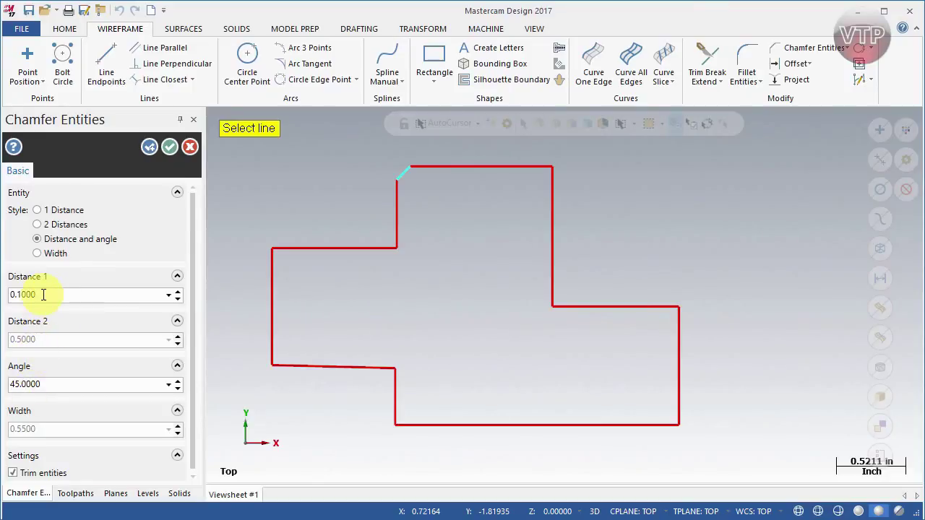
# Switch the corner chamfer to the 2 Distances style and set Distance 2 to 0.1.
pyautogui.click(57, 224)
pyautogui.doubleClick(50, 340)
pyautogui.press('BackSpace')
pyautogui.write('0.1')
pyautogui.press('Return')
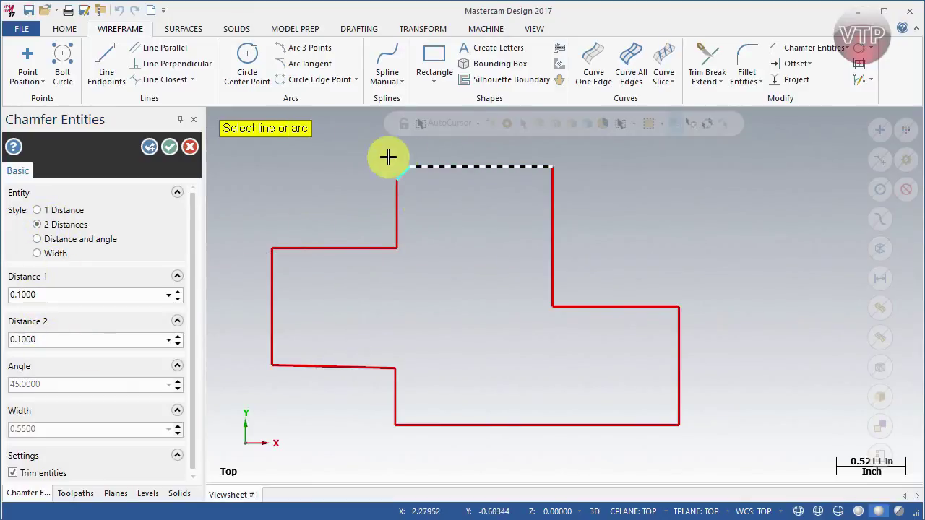
# Return the corner chamfer to the Distance and angle style and toggle entity trimming off and on.
pyautogui.click(60, 243)
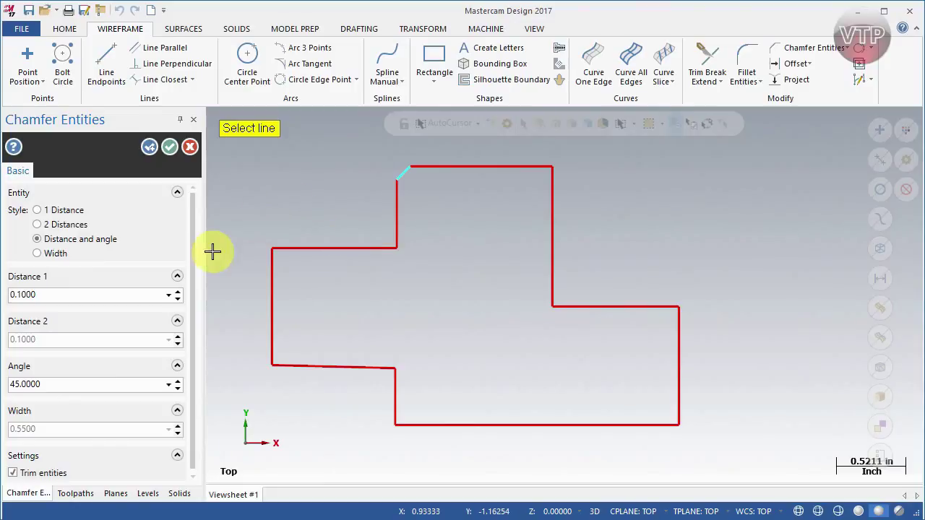
pyautogui.click(13, 474)
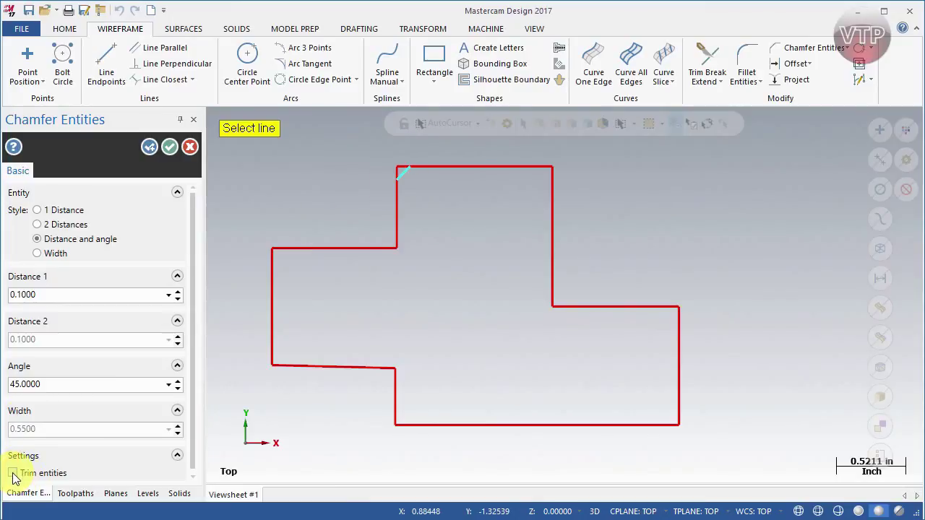
pyautogui.click(13, 474)
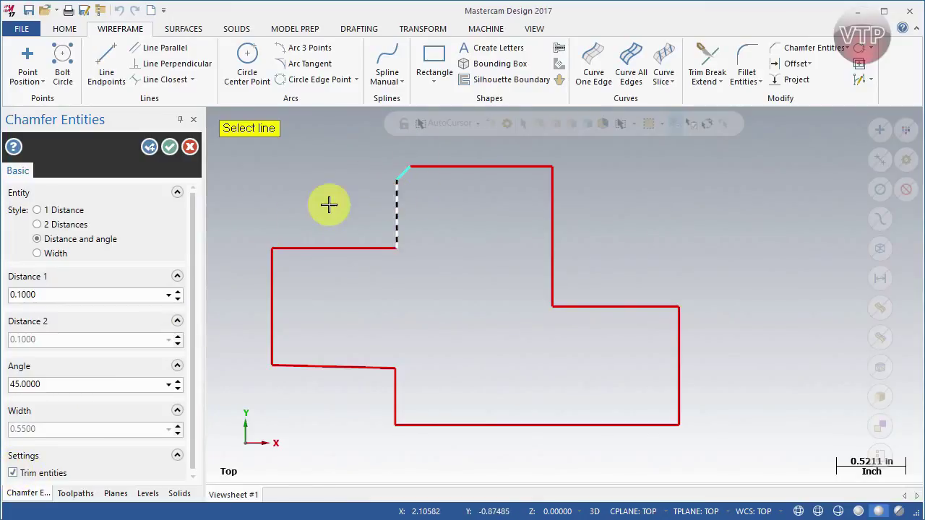
# Compare the chamfer's Width style with 1 Distance, and set it to the Width style with a width of 0.25.
pyautogui.click(64, 257)
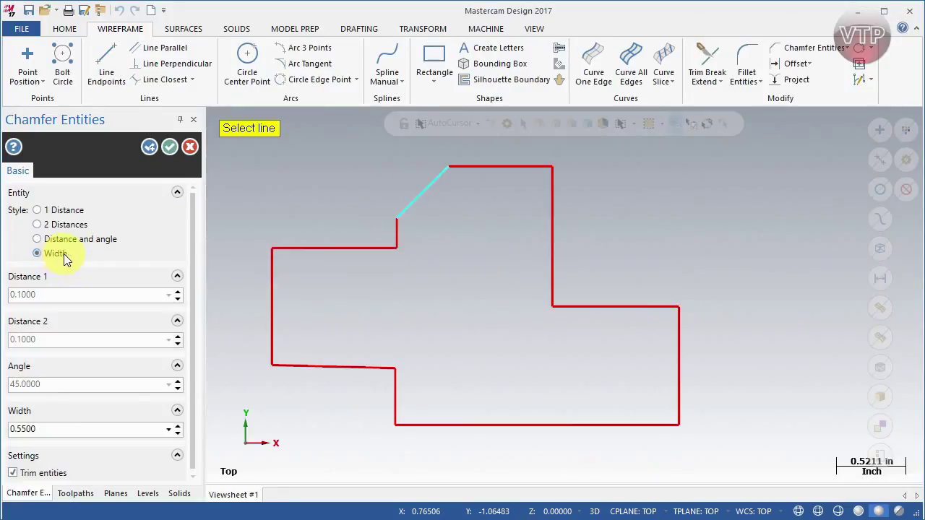
pyautogui.click(70, 216)
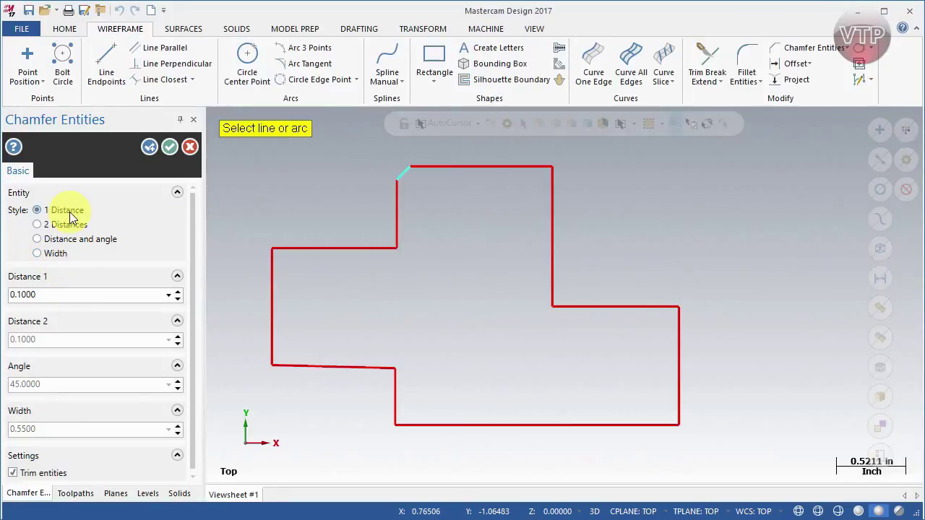
pyautogui.click(56, 252)
pyautogui.doubleClick(37, 428)
pyautogui.write('.25')
pyautogui.press('Return')
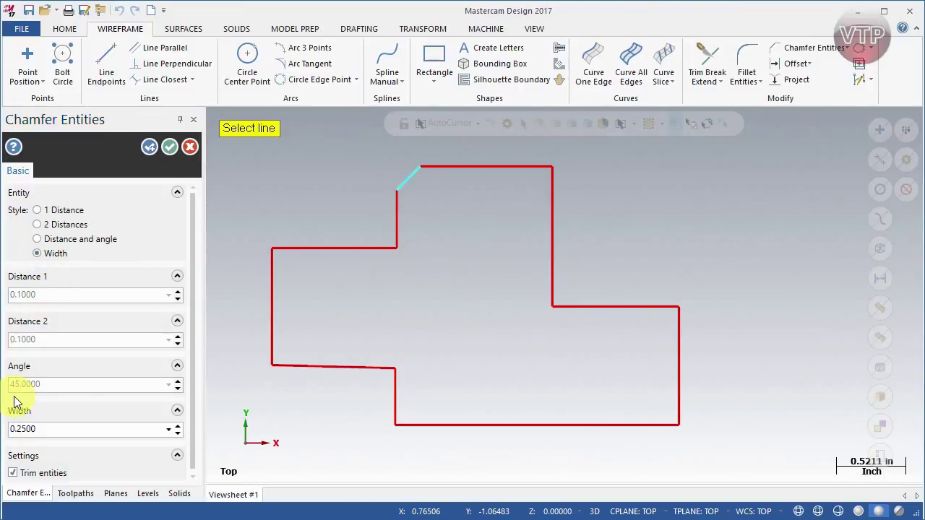
# Set the chamfer to the 1 Distance style at 0.25 and compare it with the Width style before returning to 1 Distance.
pyautogui.click(37, 210)
pyautogui.doubleClick(17, 294)
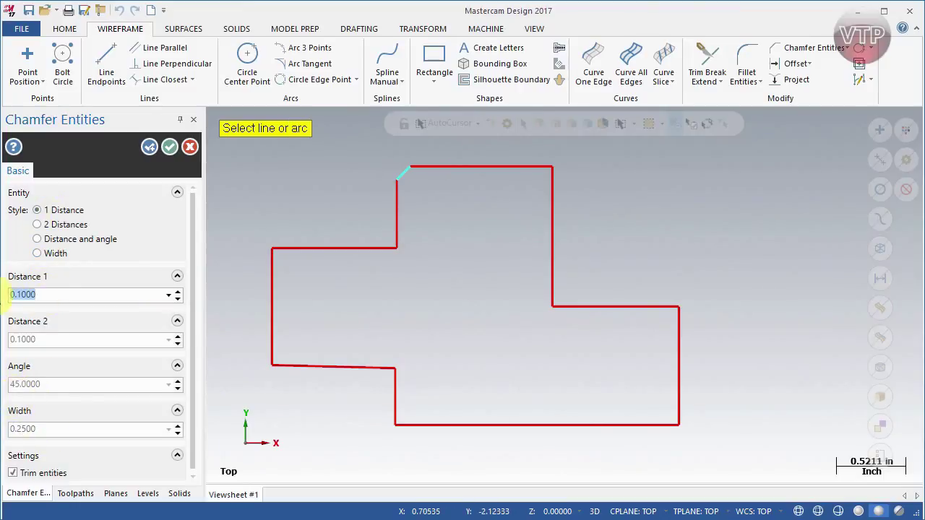
pyautogui.write('.25')
pyautogui.press('Return')
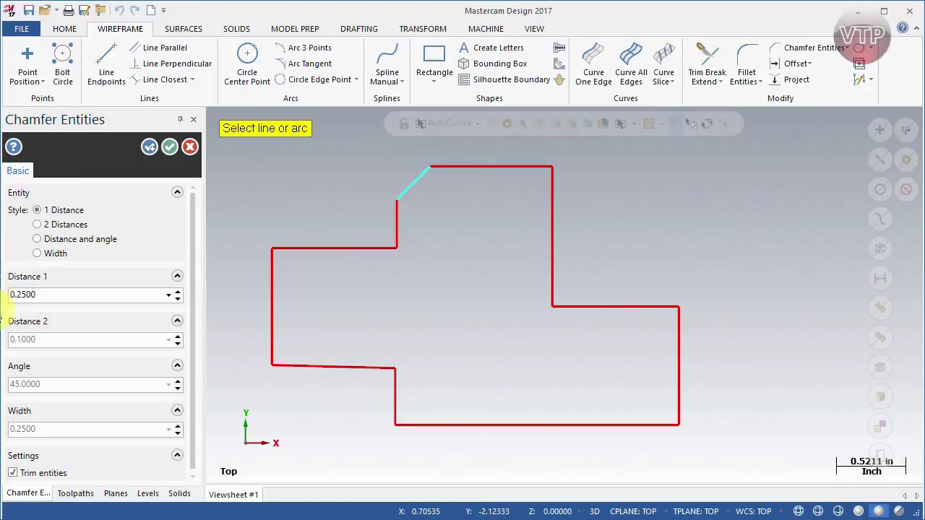
pyautogui.click(47, 254)
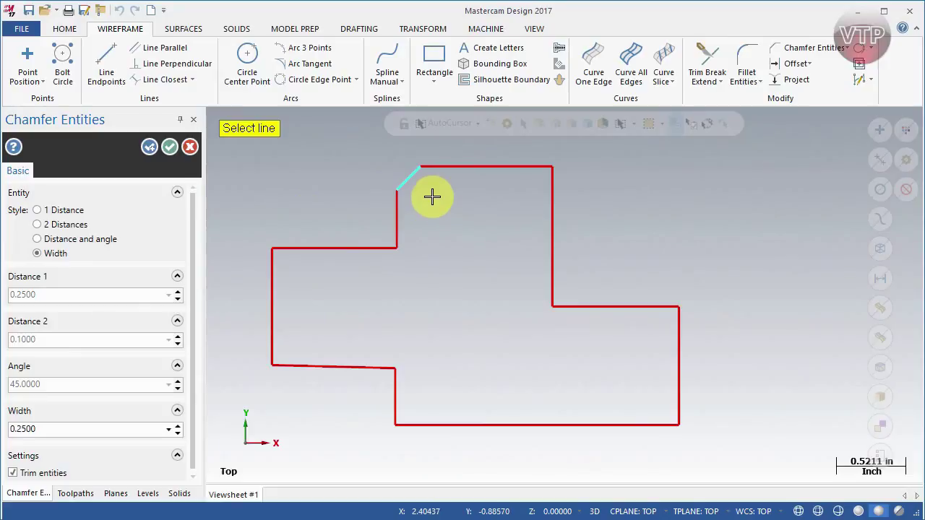
pyautogui.click(62, 210)
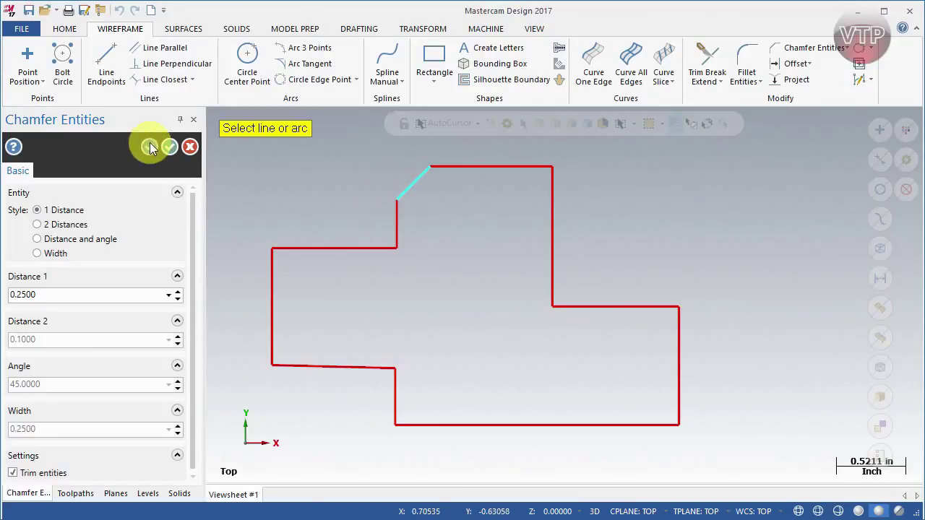
# Exit Chamfer Entities and undo the corner chamfer.
pyautogui.click(189, 146)
pyautogui.hotkey('ctrl', 'z')
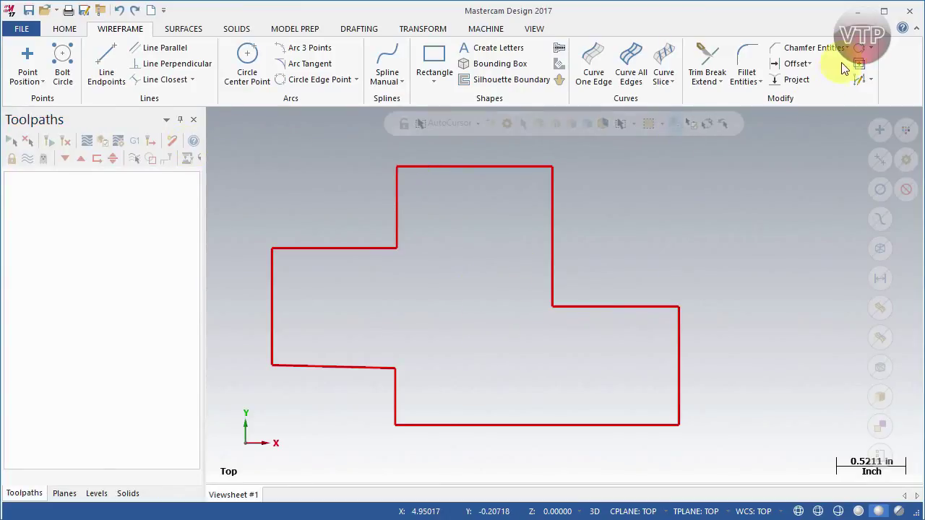
# Start Chamfer Chains and select the entire closed outline as the chain to chamfer.
pyautogui.click(817, 48)
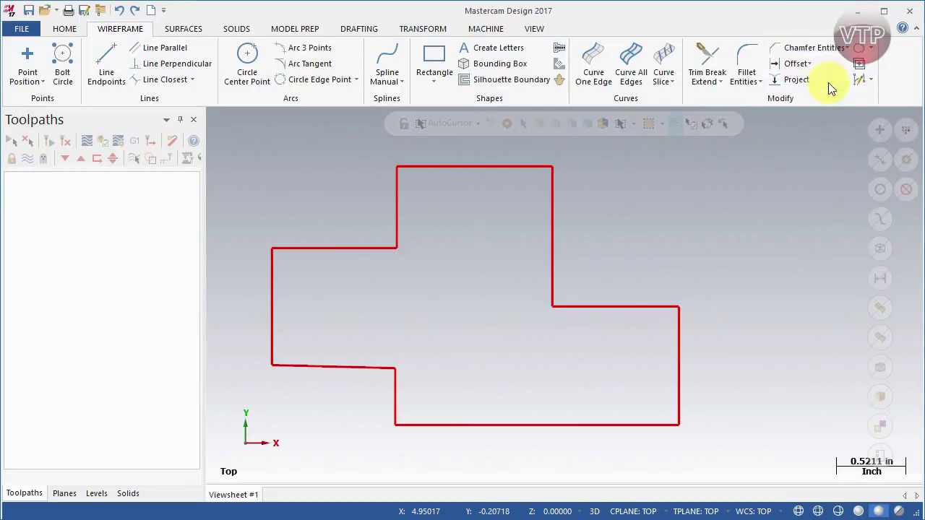
pyautogui.click(828, 82)
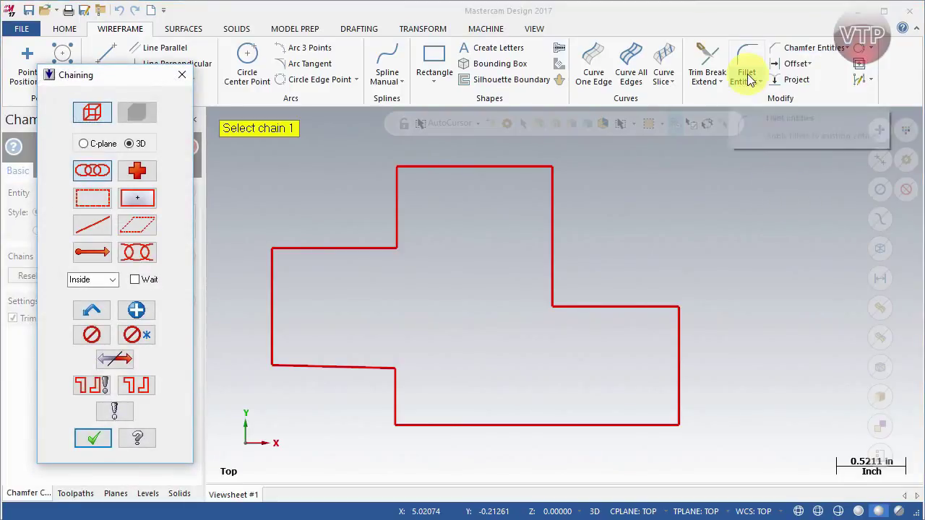
pyautogui.click(419, 168)
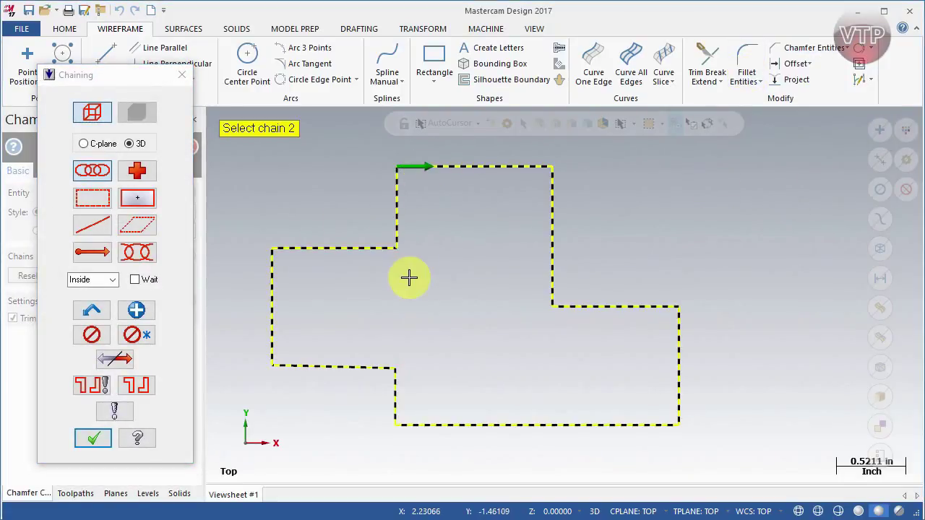
pyautogui.click(92, 437)
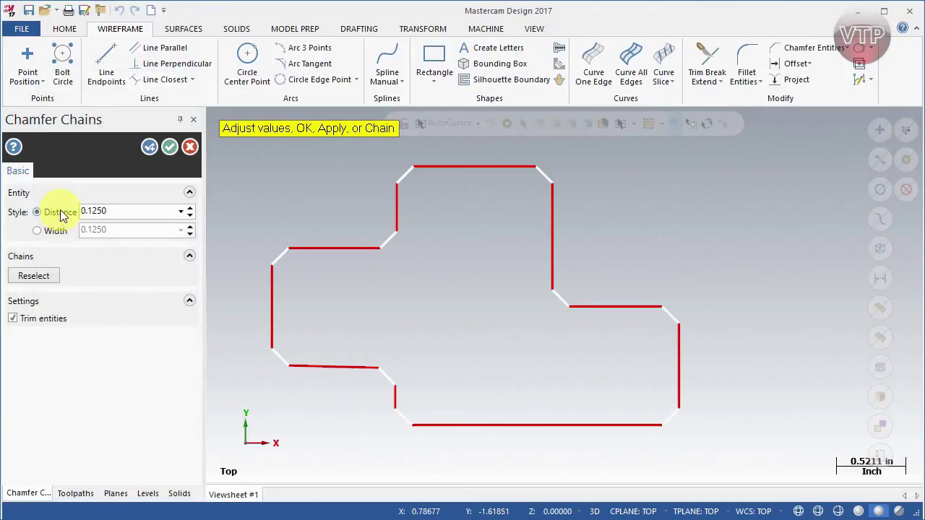
# Preview the chain chamfers in the Width style and return them to the Distance style at 0.125.
pyautogui.click(59, 232)
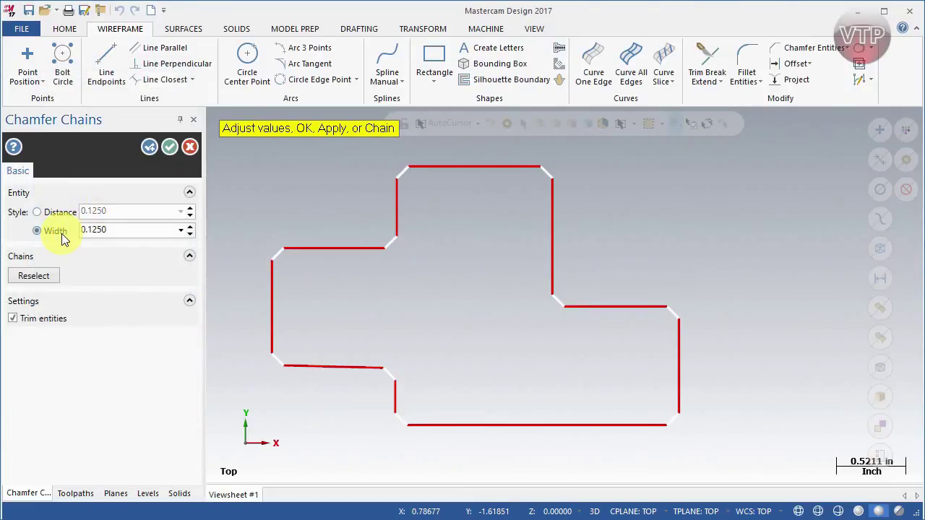
pyautogui.click(60, 213)
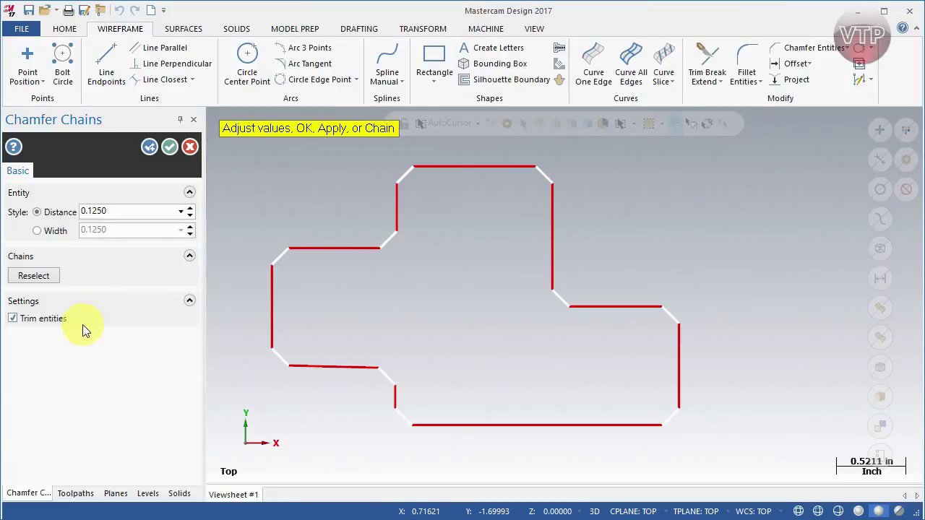
# Compare the chain chamfers with entity trimming off, and apply them to the outline with trimming enabled.
pyautogui.click(44, 323)
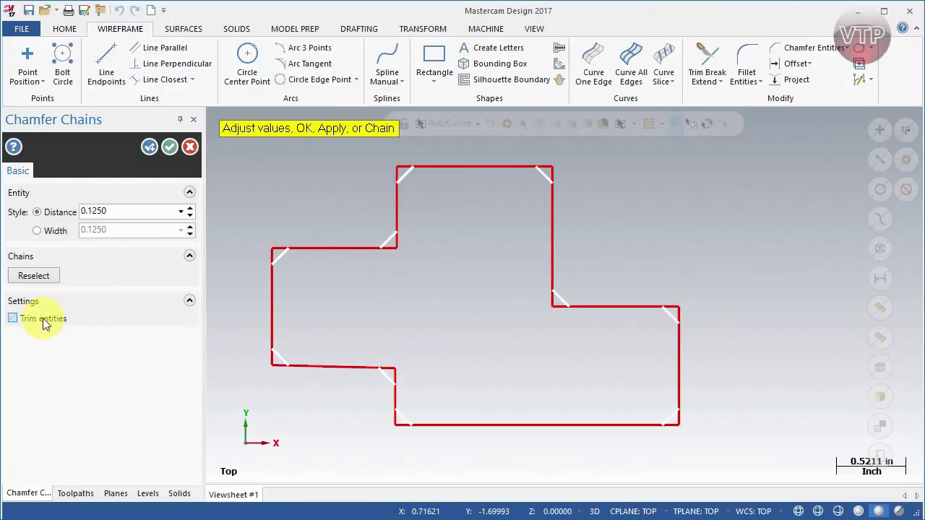
pyautogui.click(44, 323)
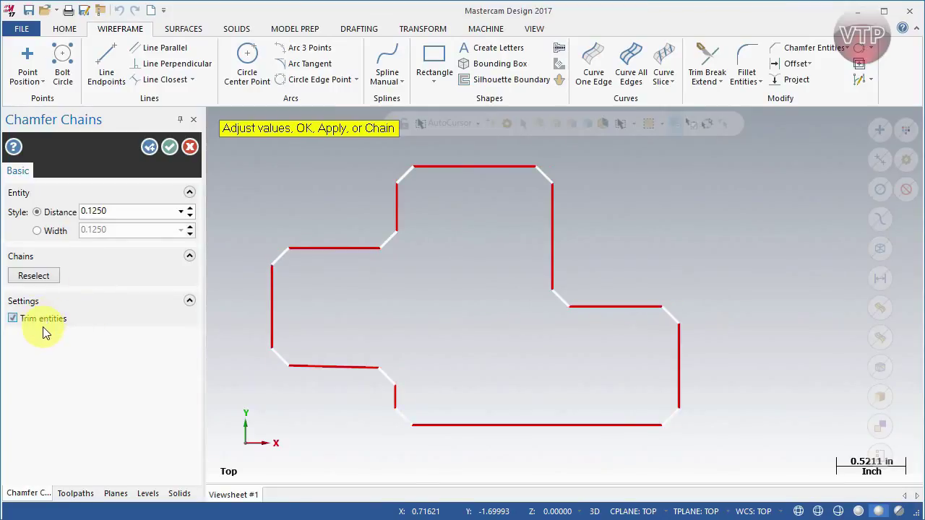
pyautogui.click(169, 147)
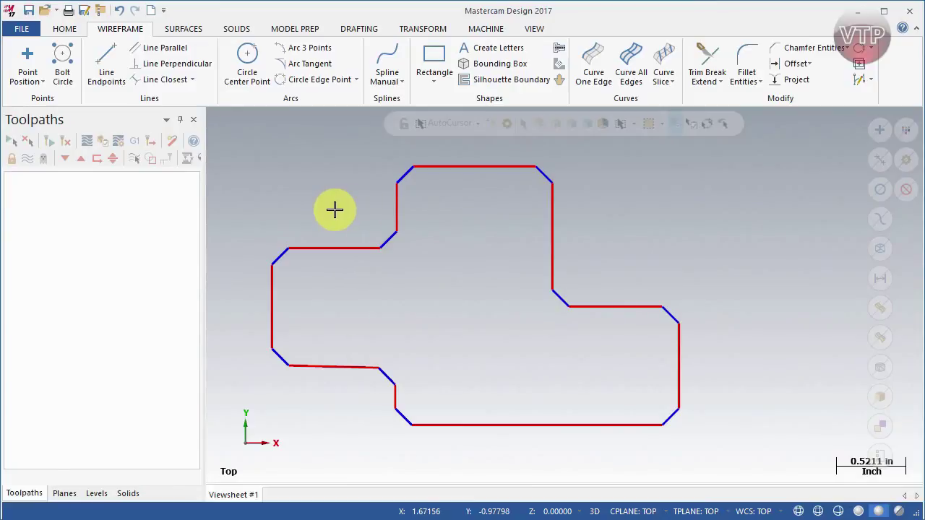